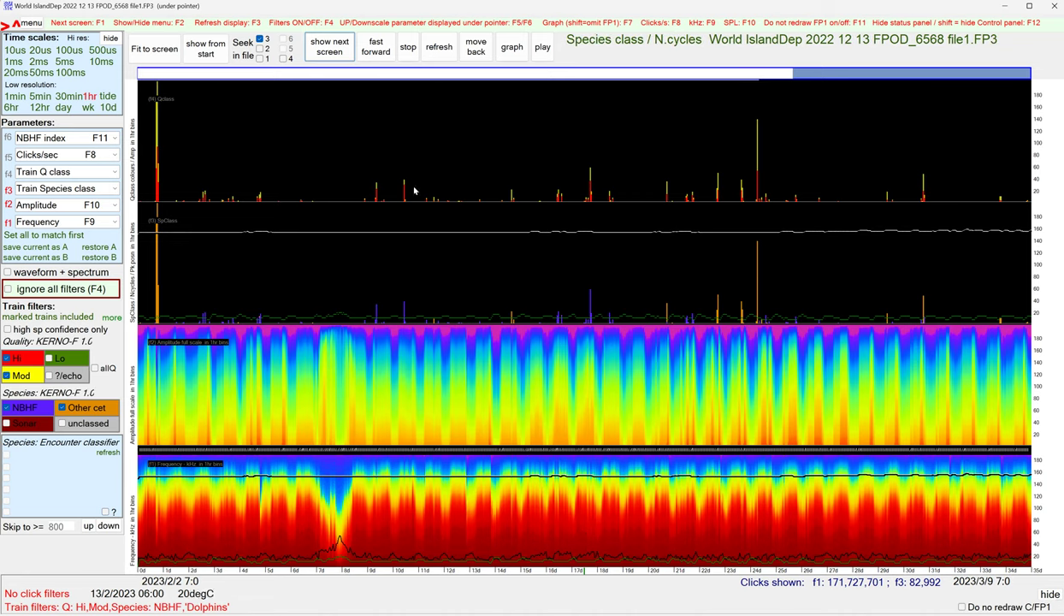
# - Set the click-filter minimum amplitude to 200 (max 9999) and redraw the filtered data from the file start
pyautogui.press('F2')
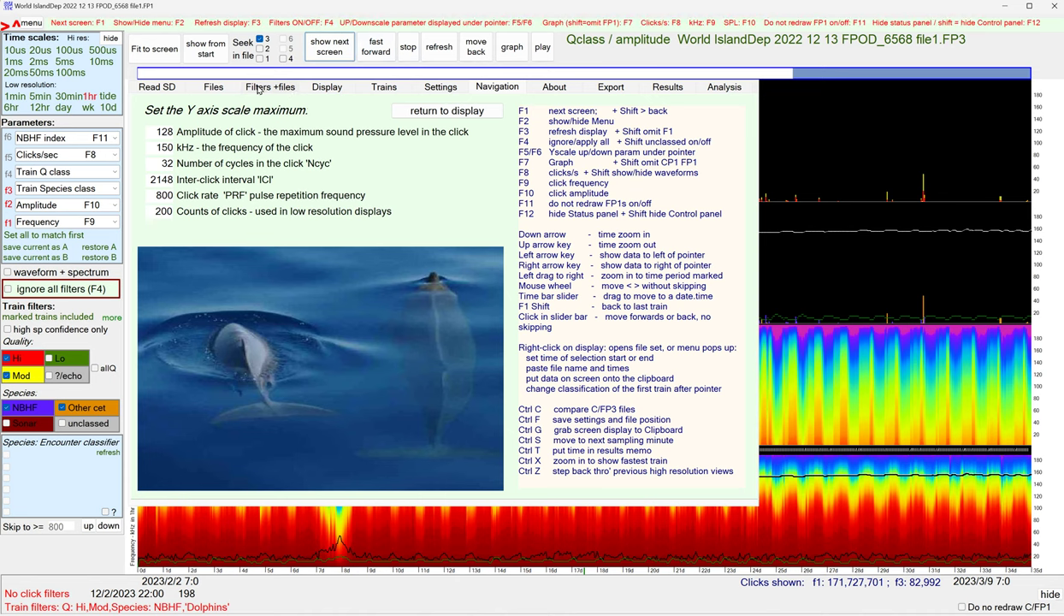
pyautogui.click(258, 89)
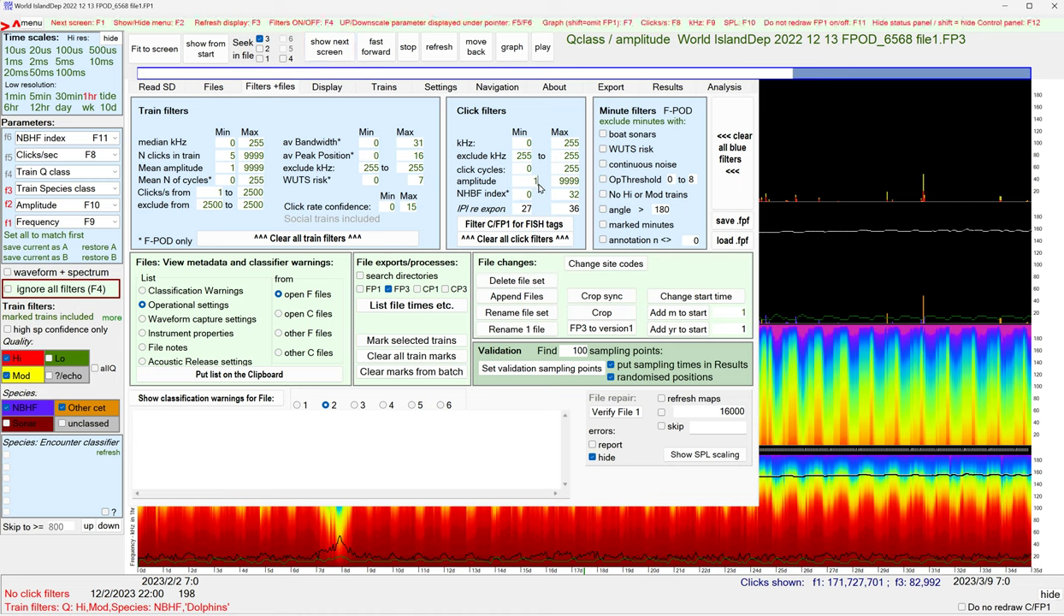
pyautogui.click(536, 182)
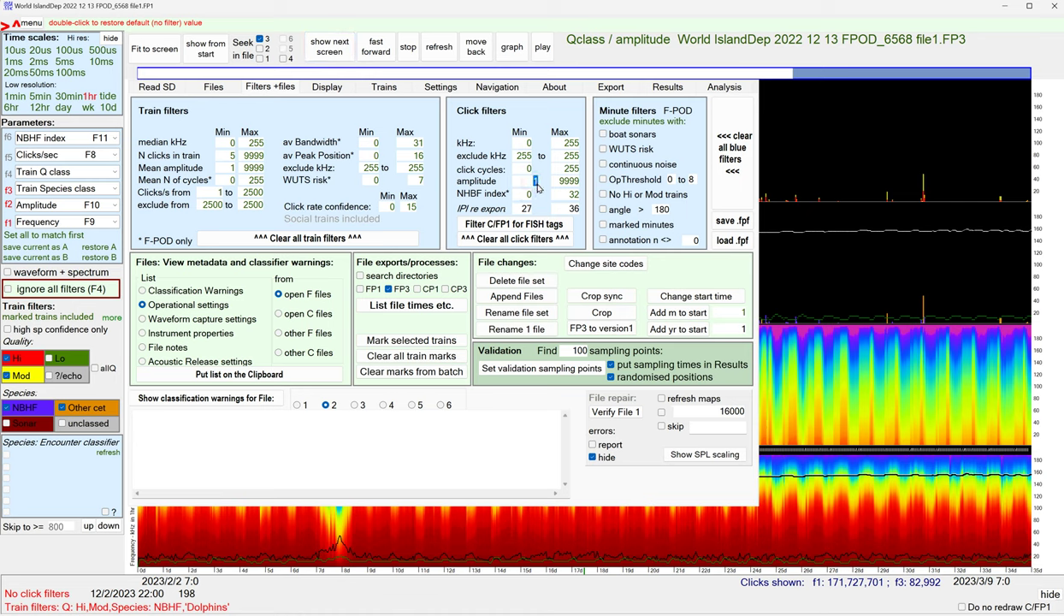
pyautogui.write('200')
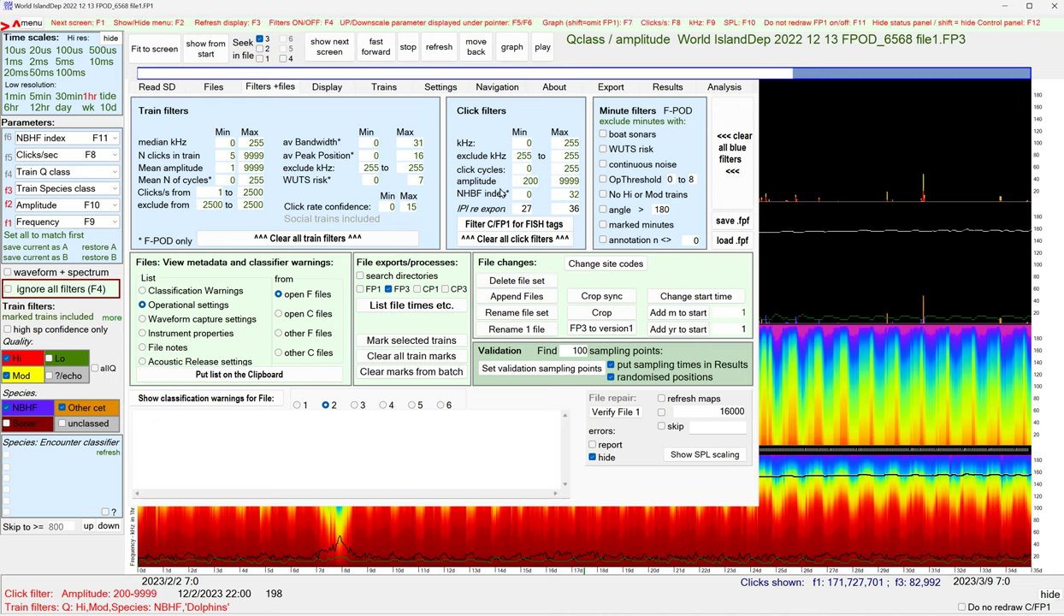
pyautogui.click(208, 53)
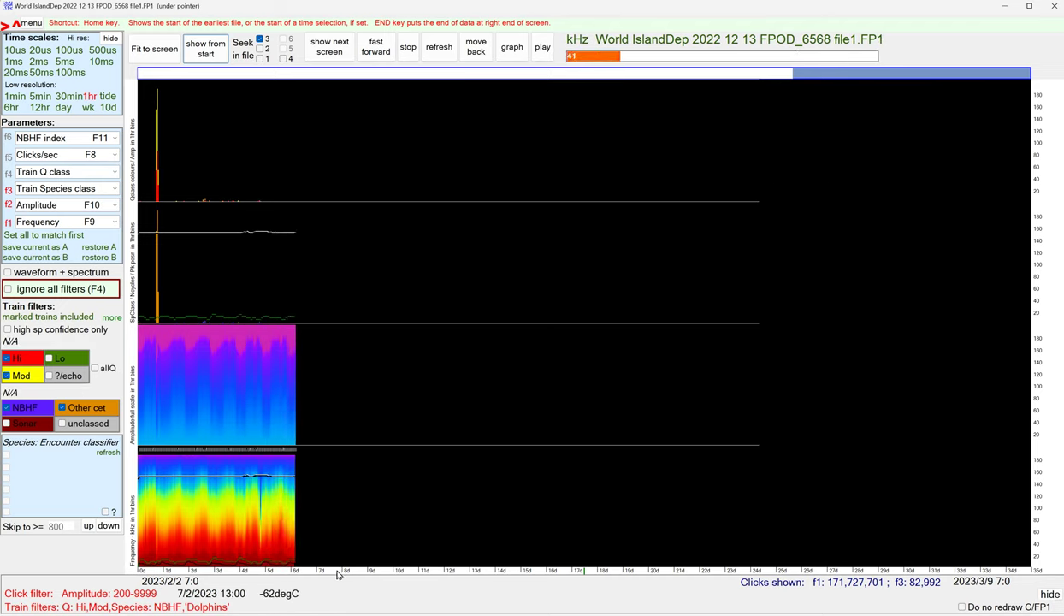
# - Stop the redraw, set the 'Counts of clicks' axis maximum to 20, and replot from the start
pyautogui.click(407, 47)
pyautogui.press('F2')
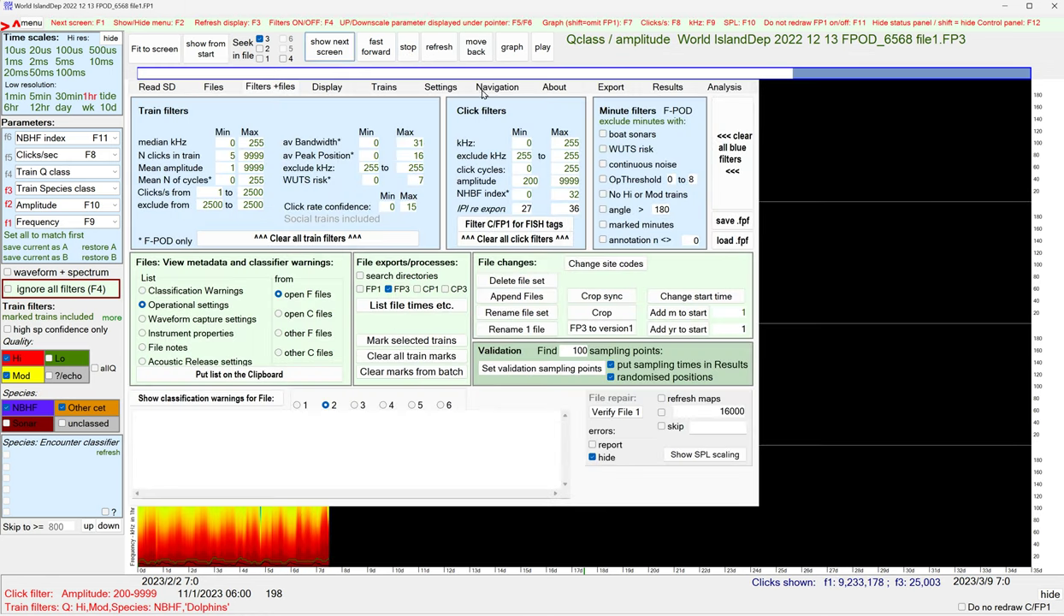
pyautogui.click(482, 91)
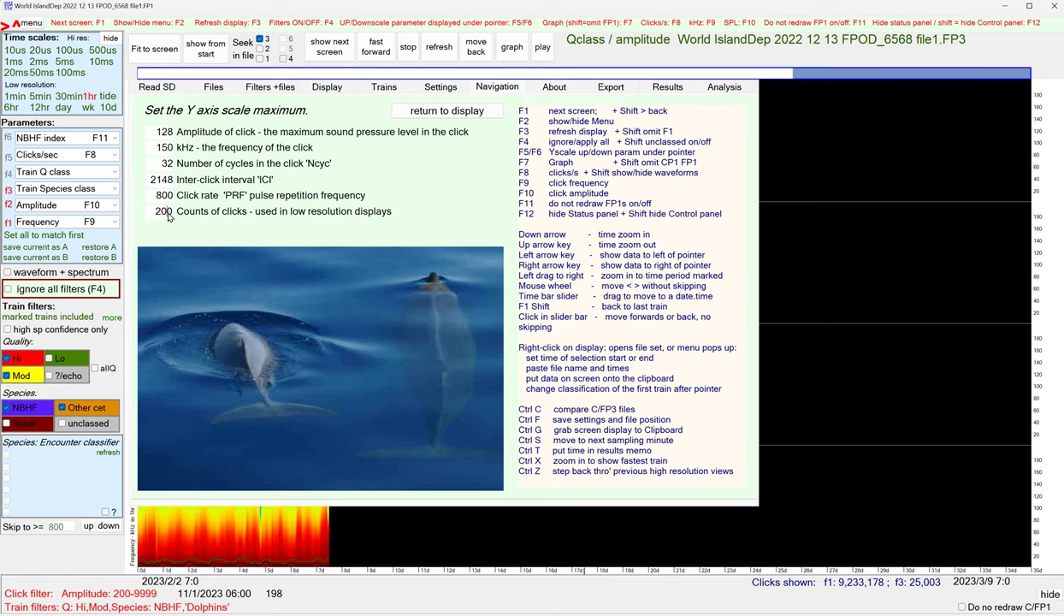
pyautogui.press('BackSpace')
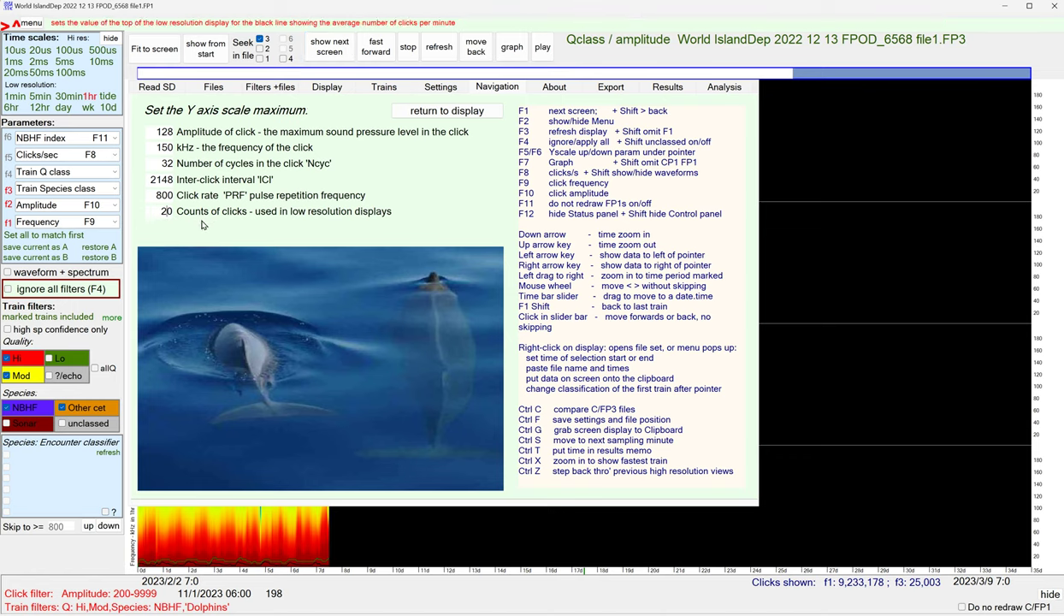
pyautogui.click(206, 53)
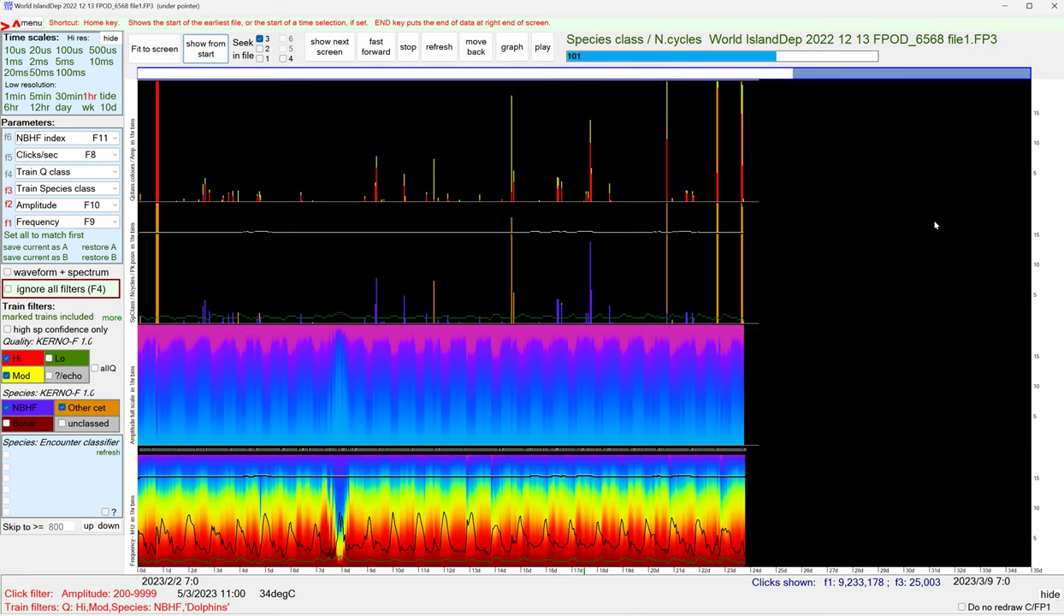
# - Switch to the C-POD guide PDF and scroll to the macrotidal estuary ac.f graph of all clicks
pyautogui.hotkey('alt', 'Tab')
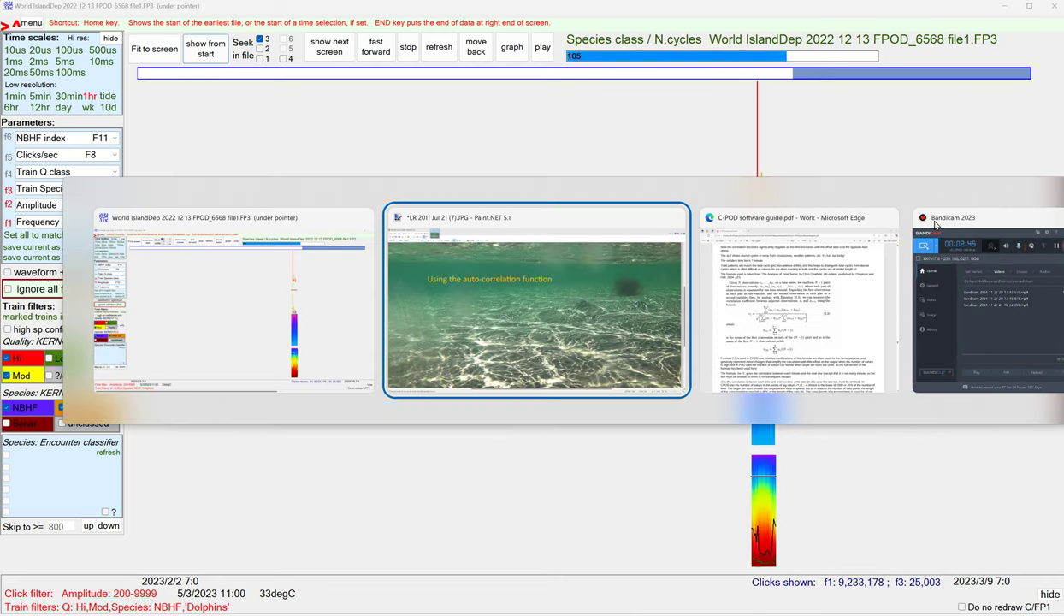
pyautogui.hotkey('alt', 'Tab')
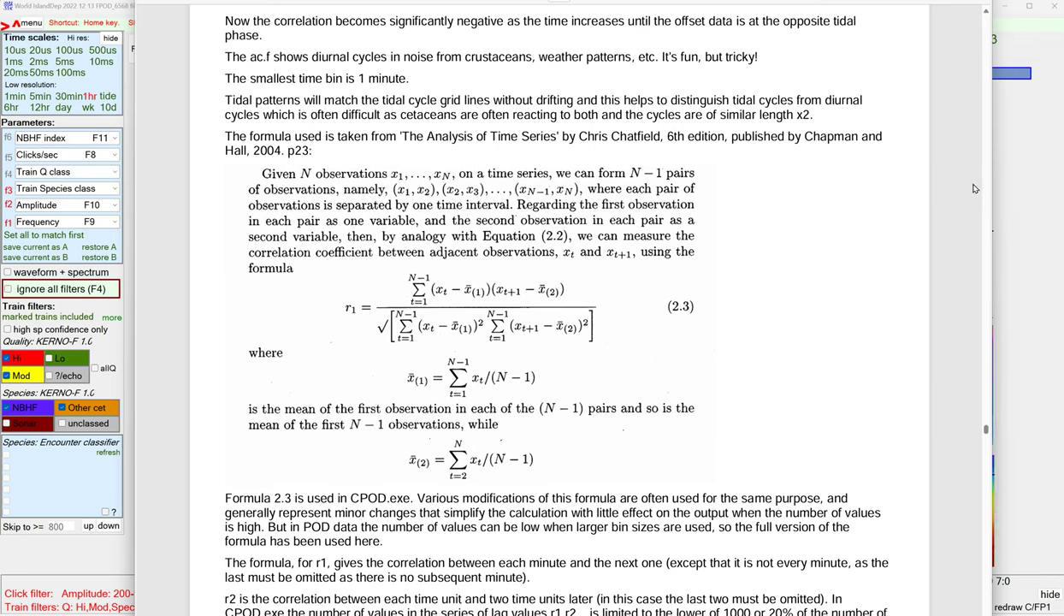
pyautogui.scroll(5, 986, 187)
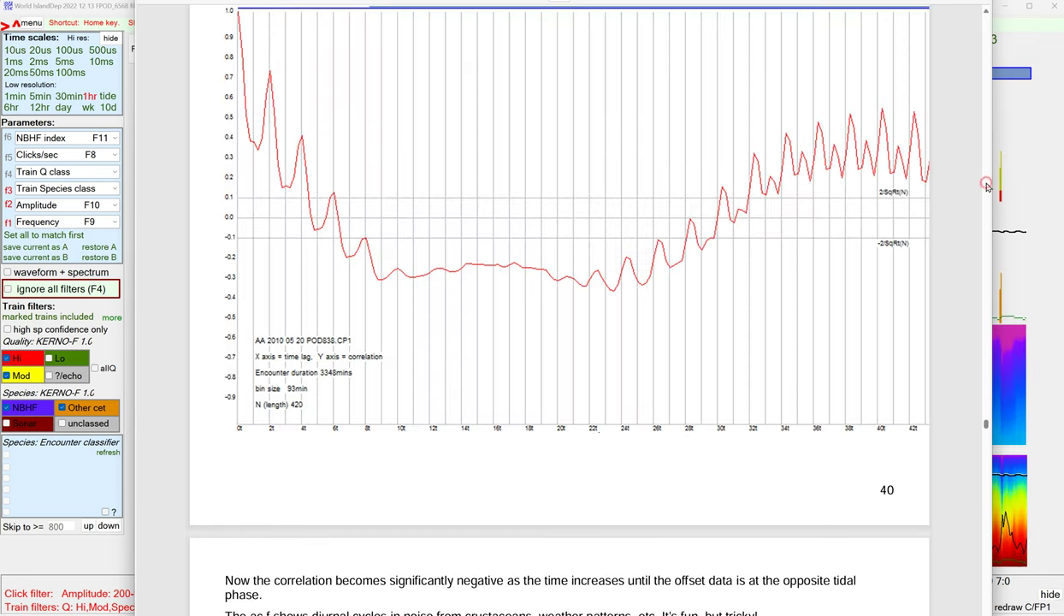
pyautogui.scroll(5, 986, 187)
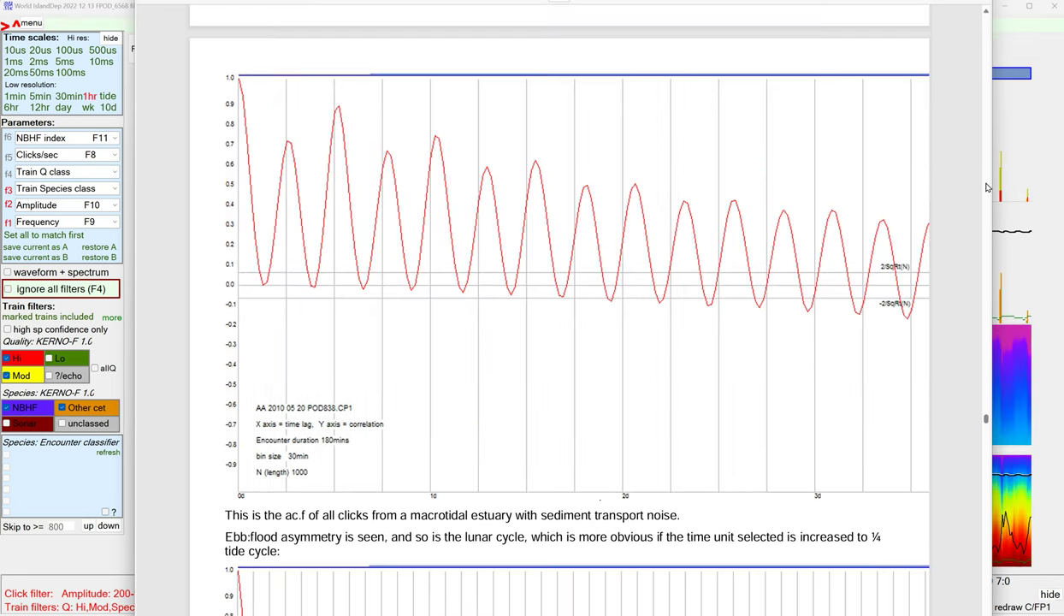
pyautogui.scroll(5, 986, 187)
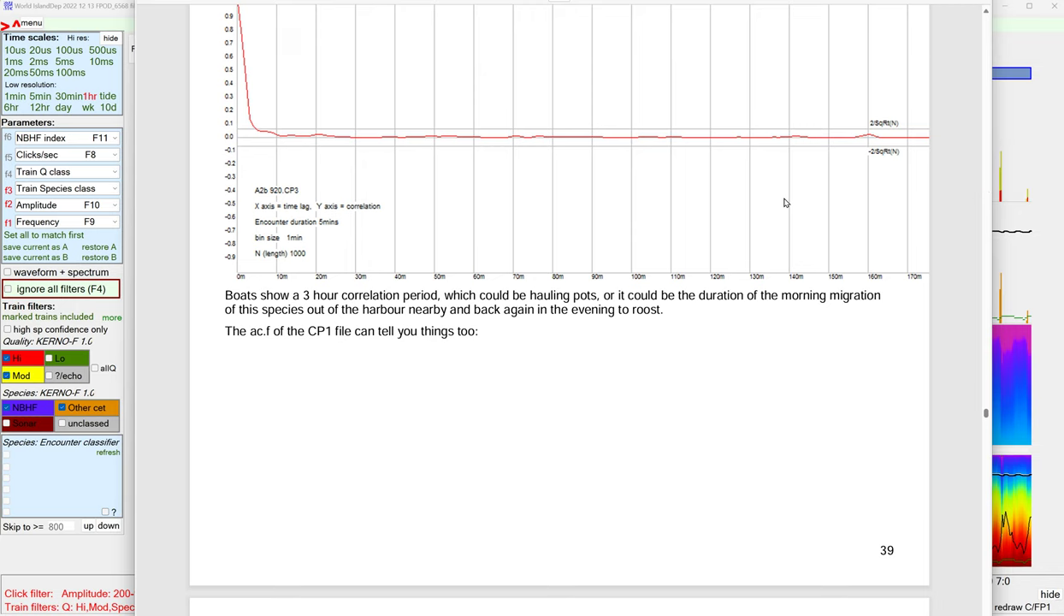
pyautogui.scroll(3, 785, 196)
pyautogui.scroll(3, 785, 197)
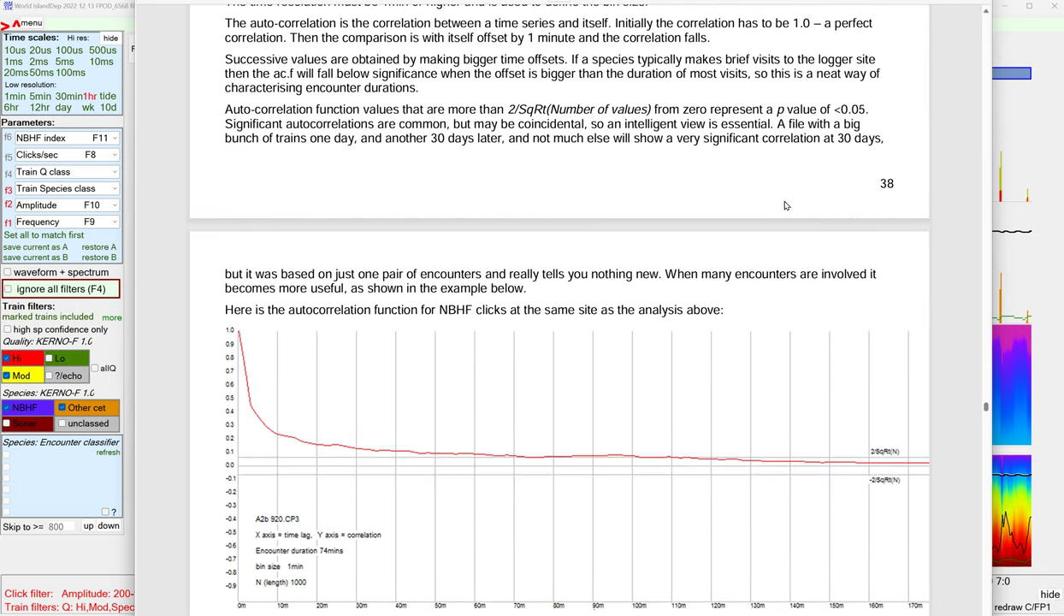
pyautogui.scroll(3, 785, 205)
pyautogui.scroll(-2, 785, 205)
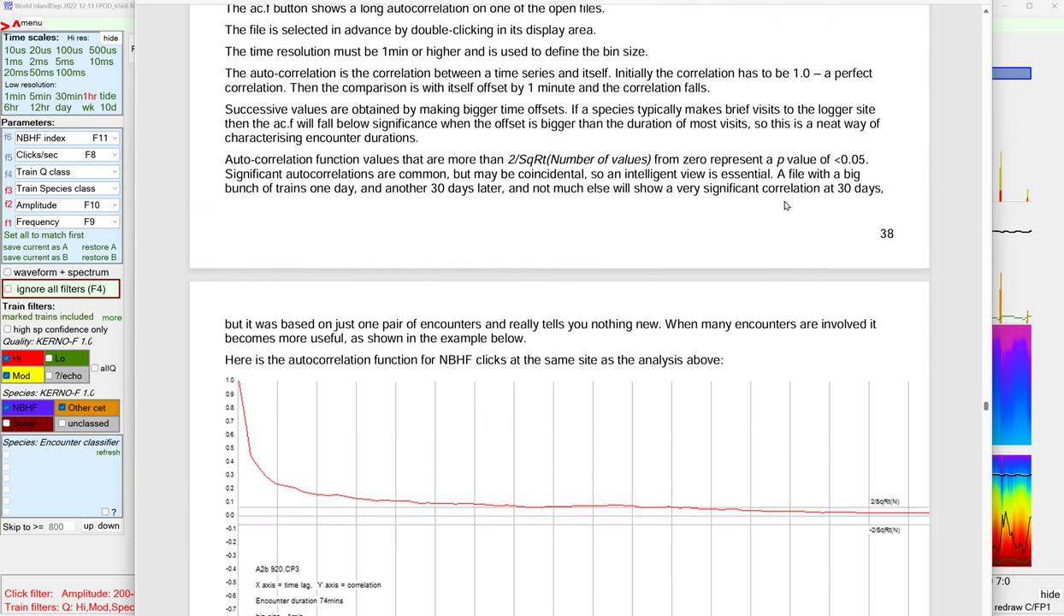
pyautogui.scroll(-2, 785, 205)
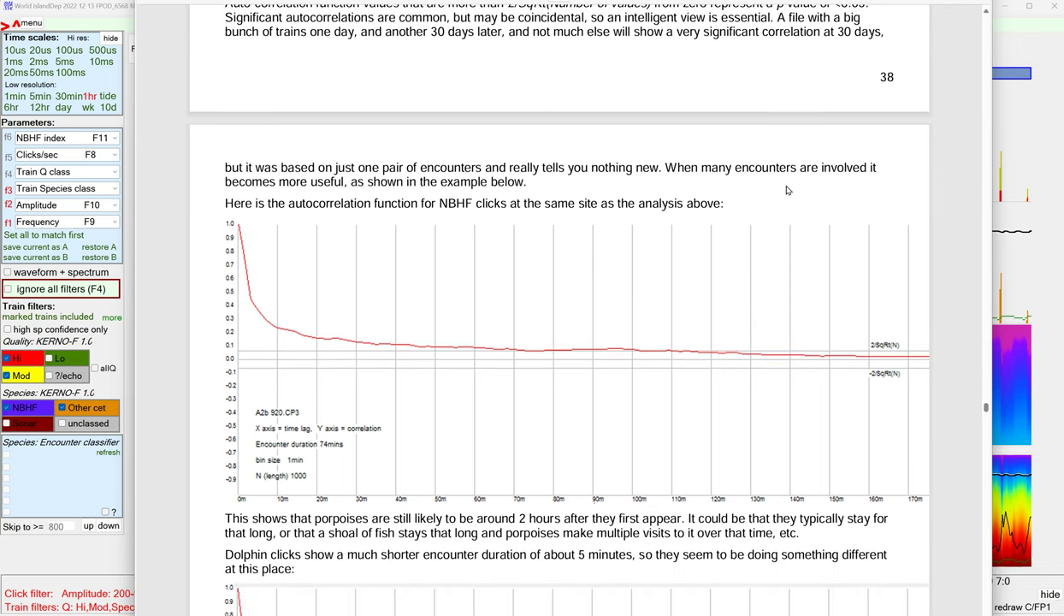
pyautogui.scroll(-1, 786, 189)
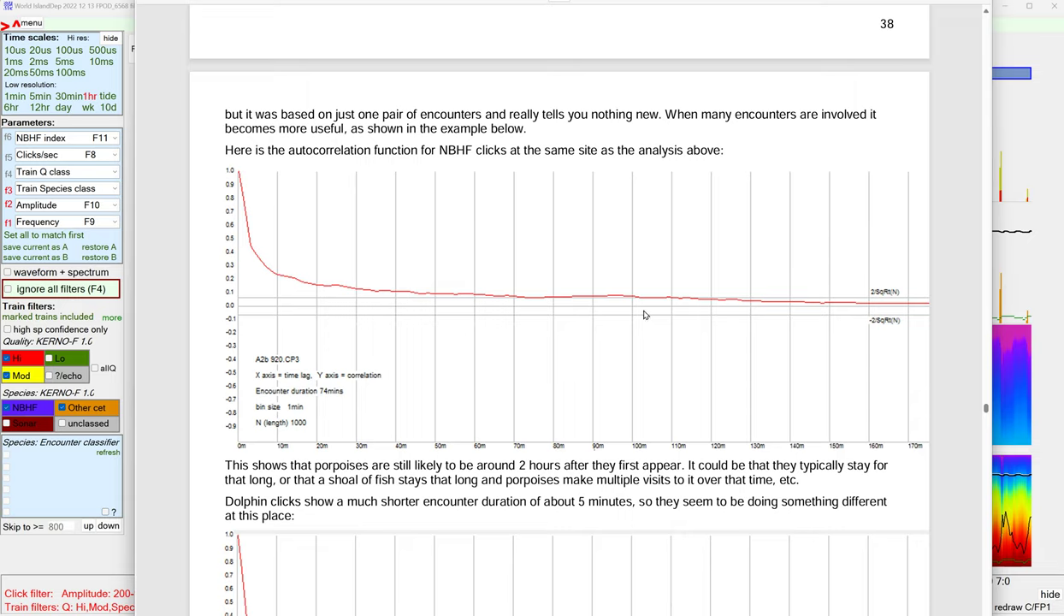
pyautogui.scroll(-5, 631, 209)
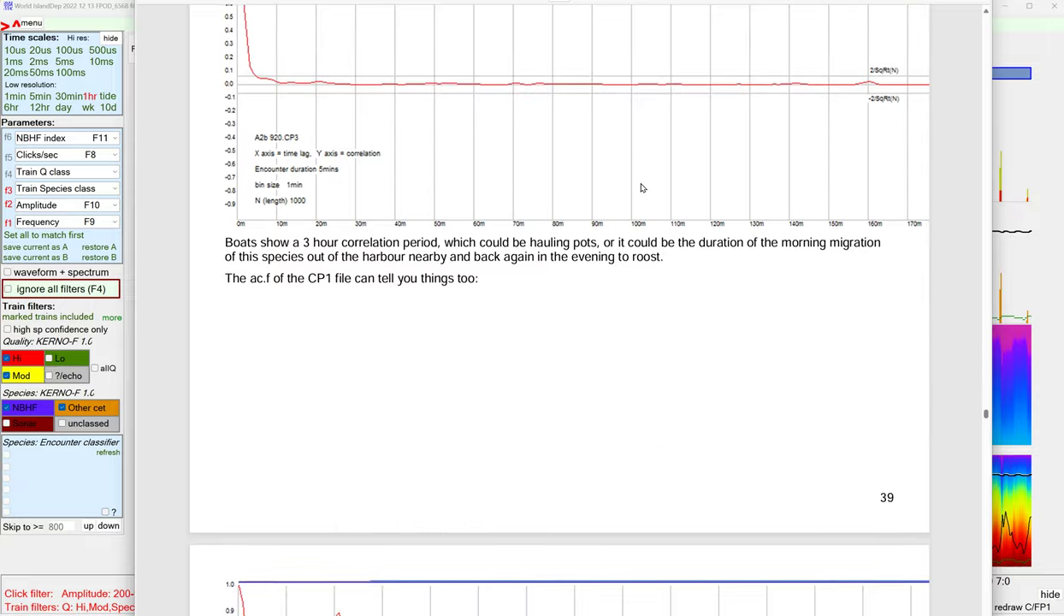
pyautogui.scroll(-5, 642, 187)
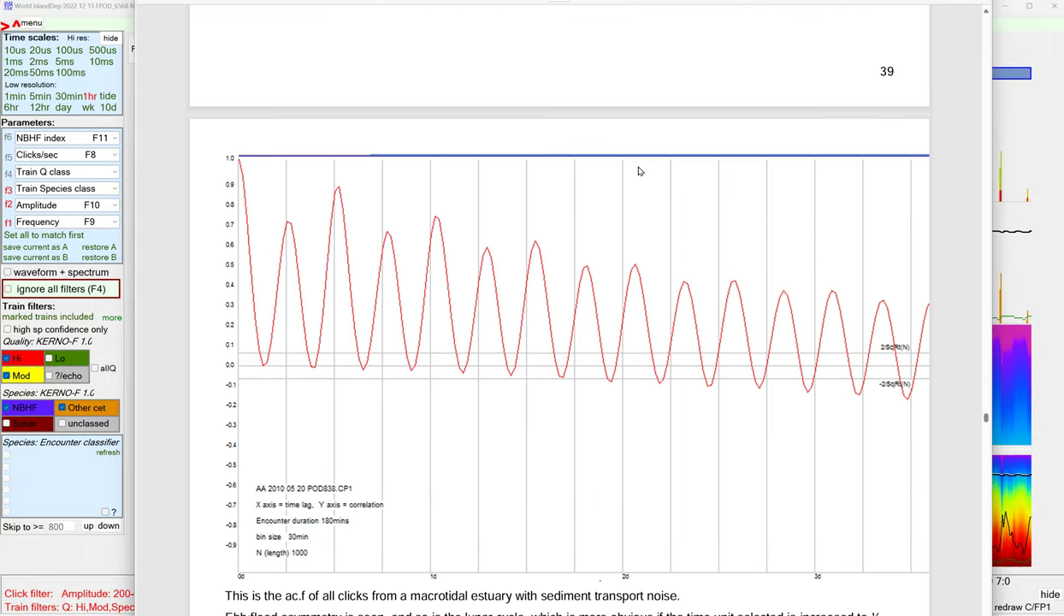
pyautogui.scroll(-2, 529, 195)
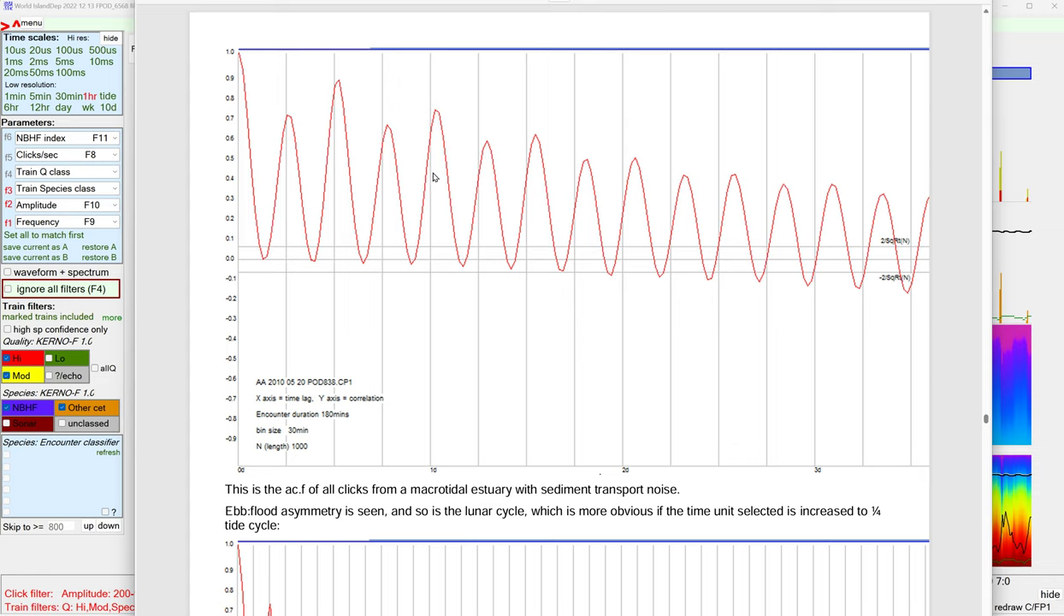
# - Scroll past the quarter-tide graph and correlogram formula notes to the Cross-correlation section
pyautogui.scroll(-5, 491, 167)
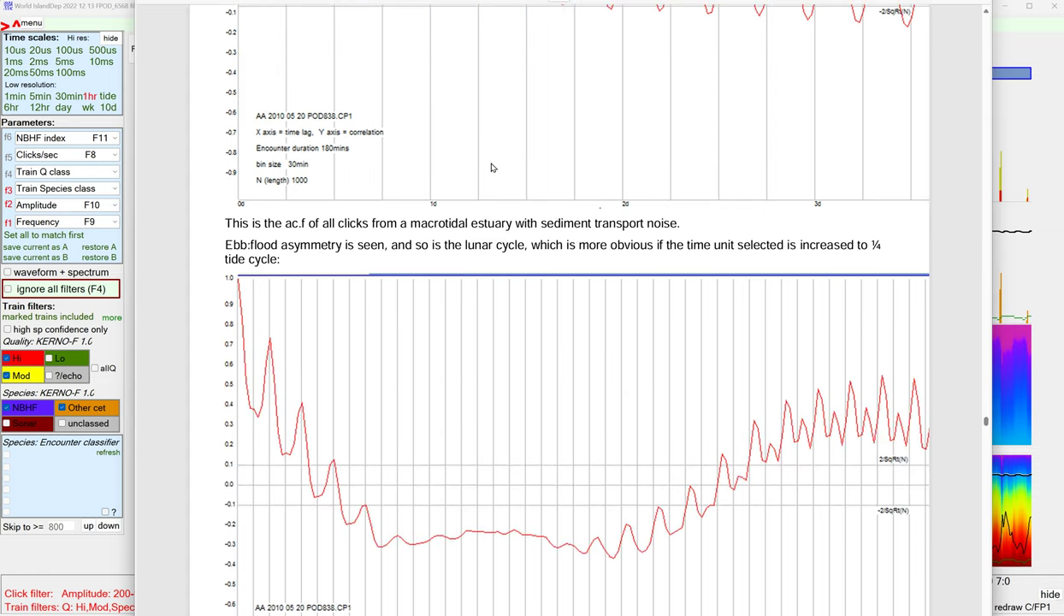
pyautogui.scroll(-2, 492, 168)
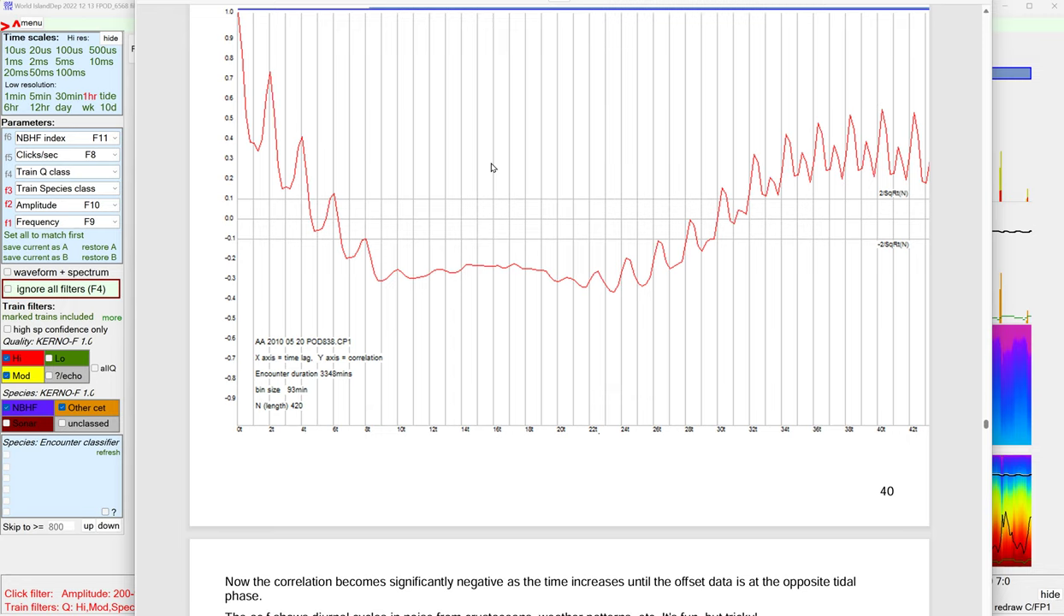
pyautogui.scroll(1, 492, 166)
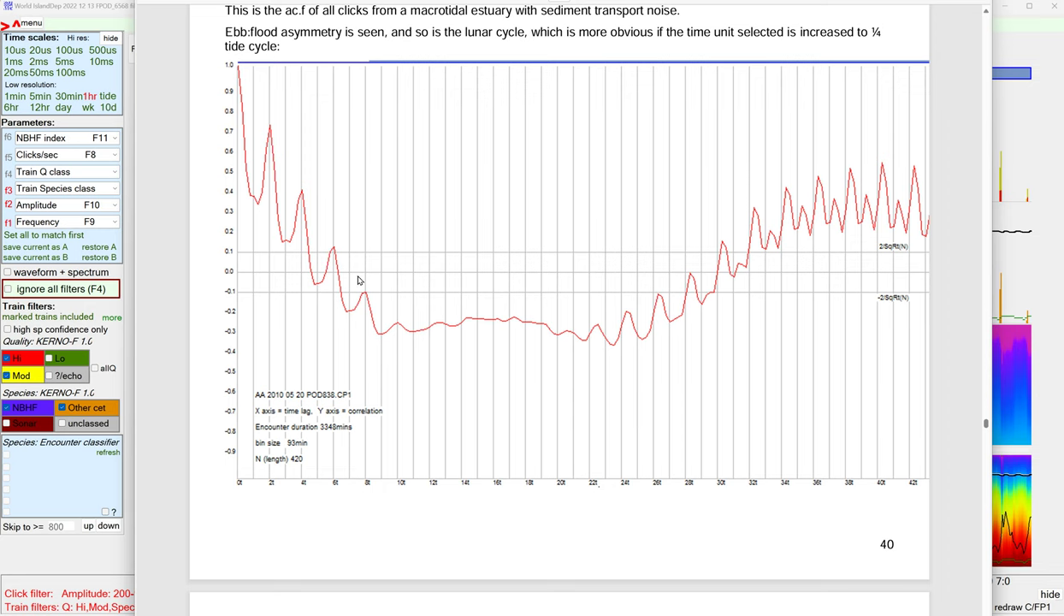
pyautogui.scroll(-3, 503, 214)
pyautogui.scroll(-7, 508, 173)
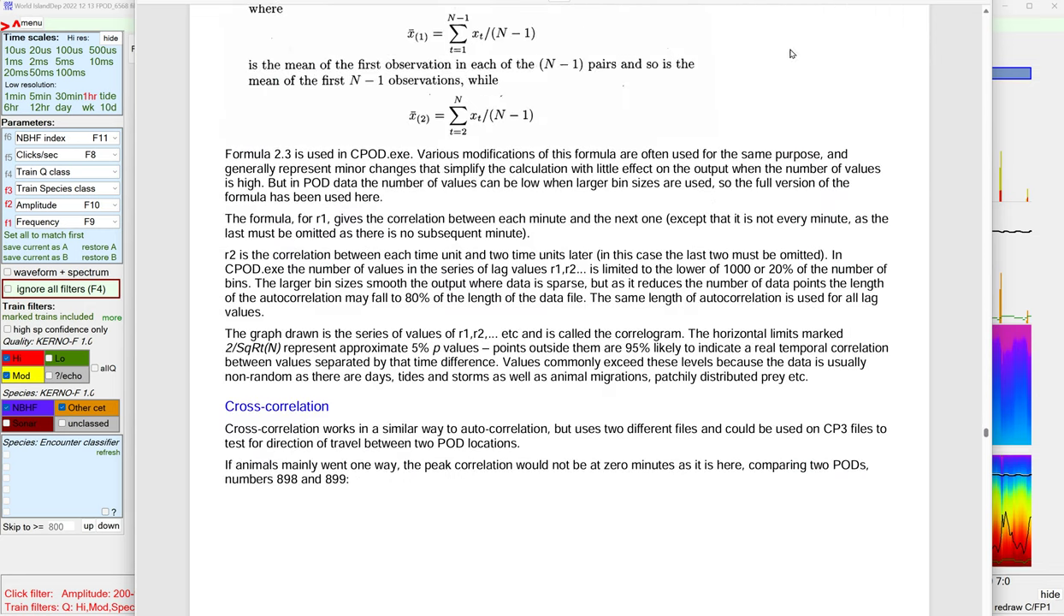
# - Back in the FPOD display, drop dolphin trains so only NBHF porpoise clicks remain
pyautogui.press('Escape')
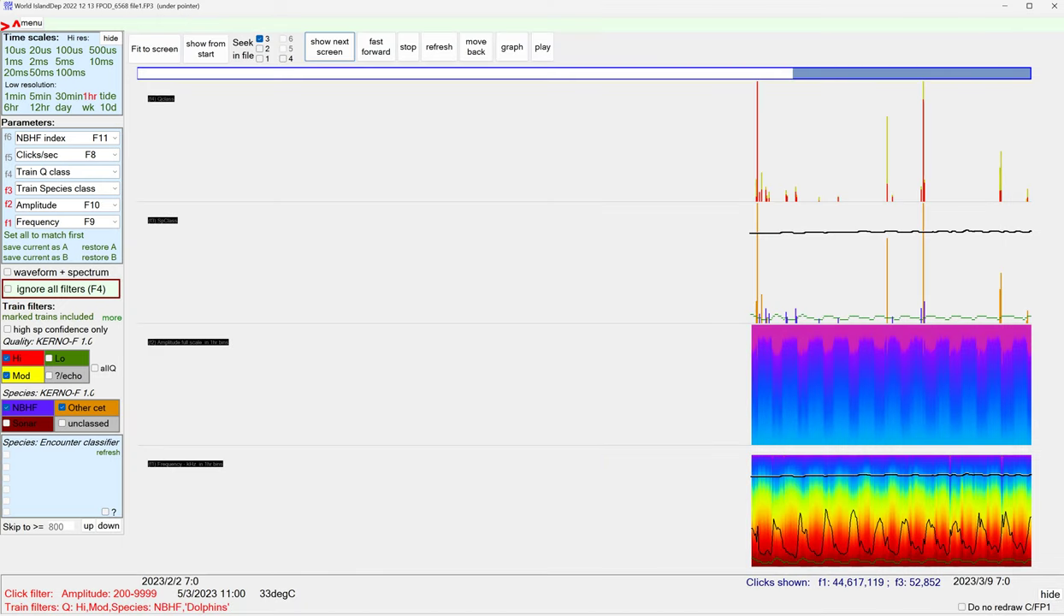
pyautogui.click(478, 89)
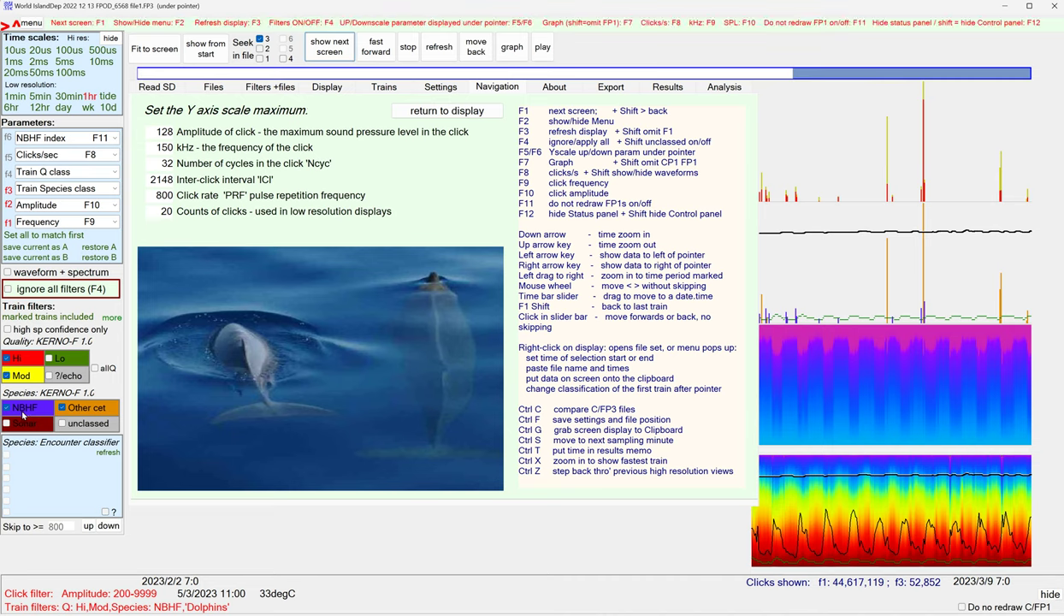
pyautogui.click(63, 407)
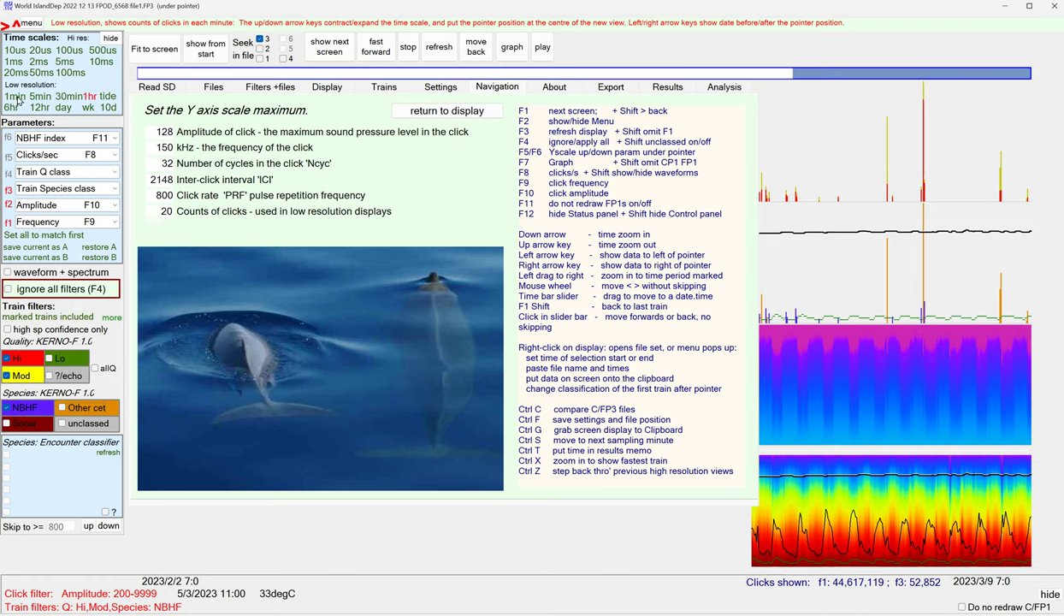
# - Select the displayed file for action and plot its auto-correlation in 1-minute bins
pyautogui.rightClick(814, 139)
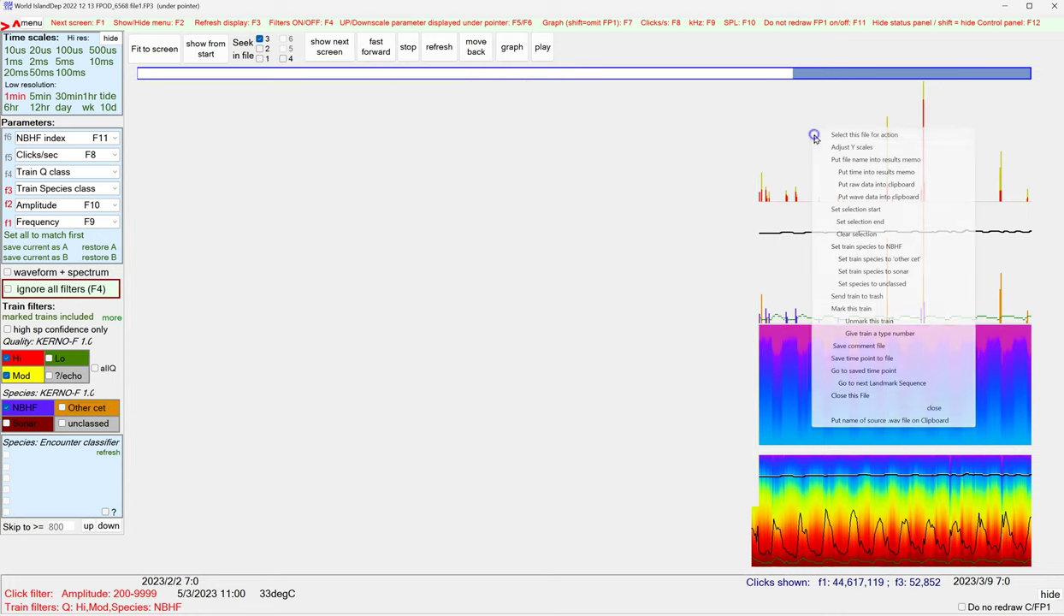
pyautogui.click(859, 135)
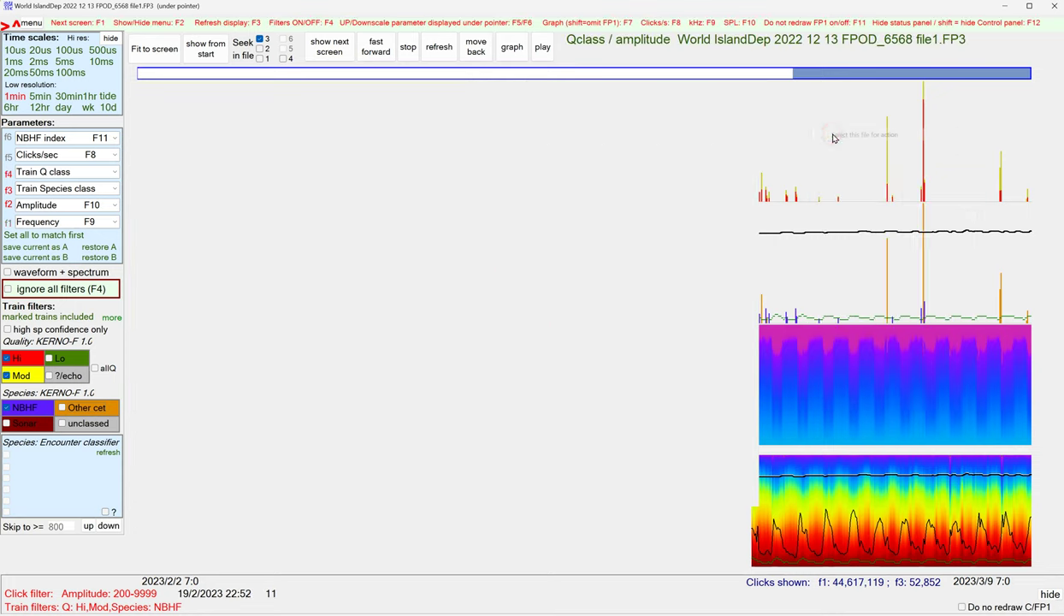
pyautogui.press('F2')
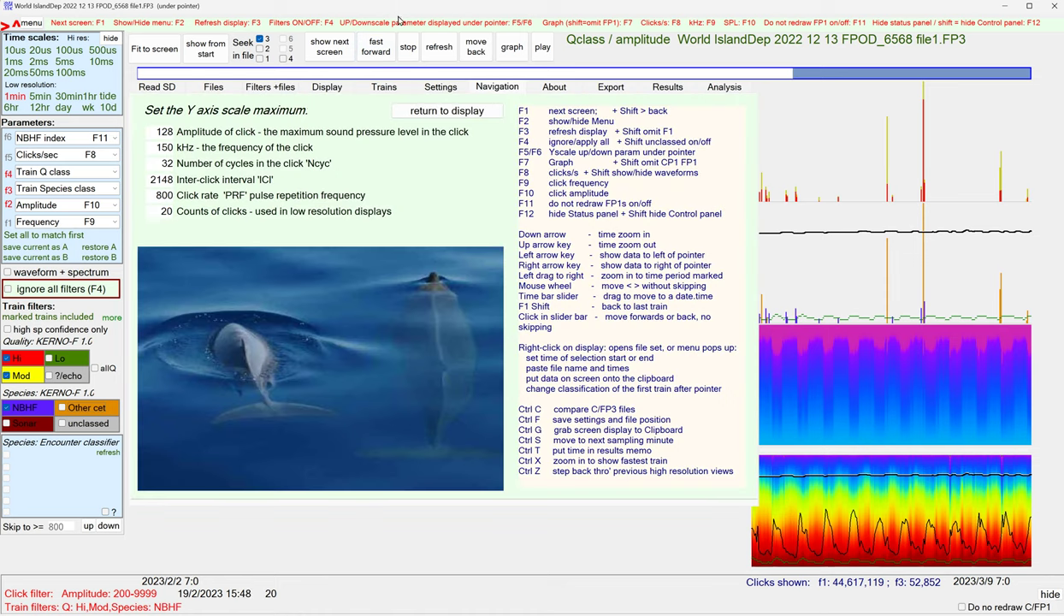
pyautogui.click(326, 89)
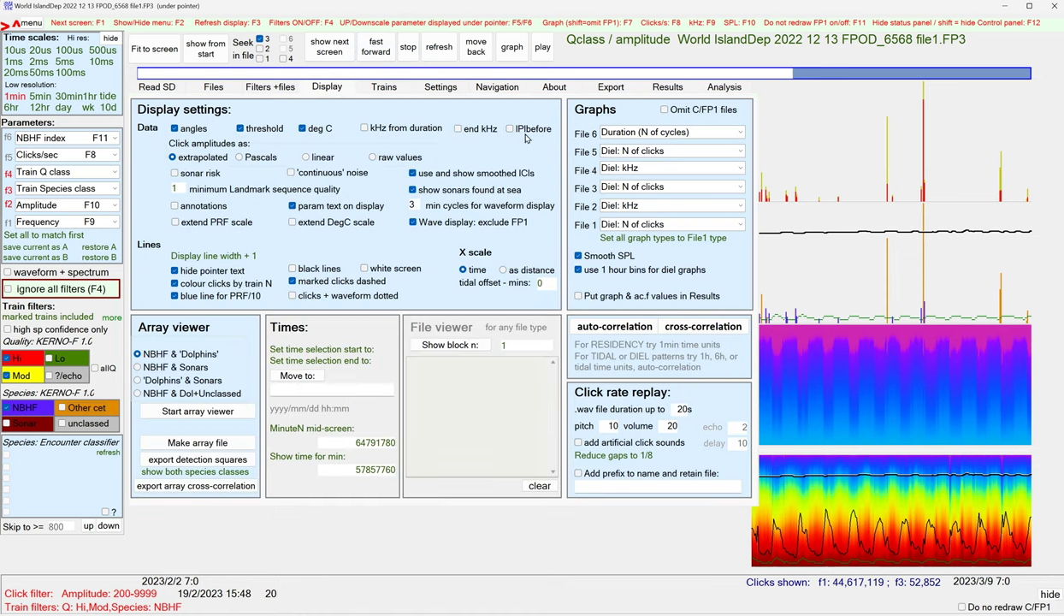
pyautogui.click(632, 330)
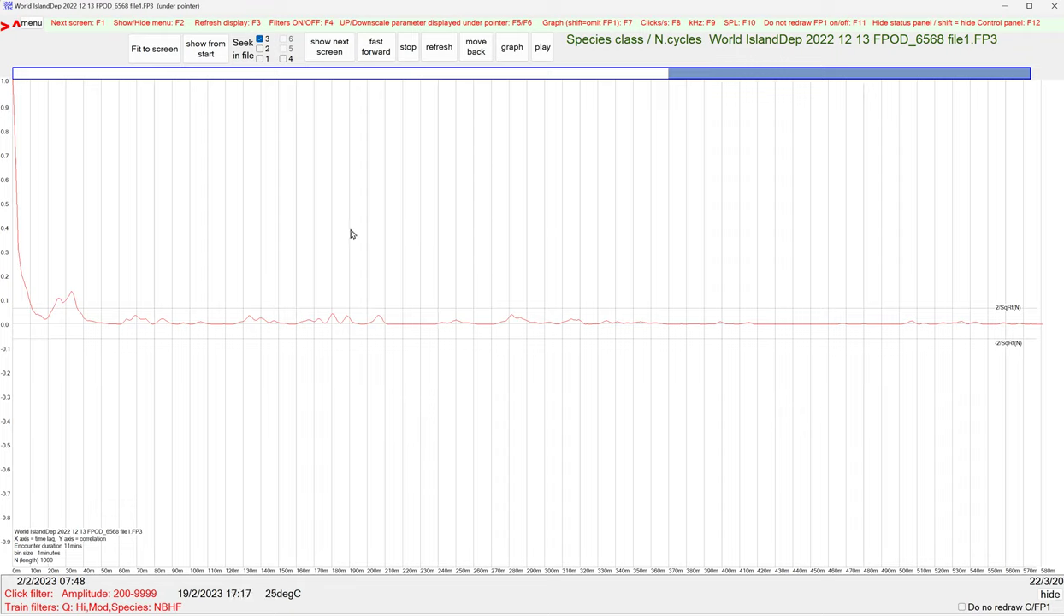
pyautogui.press('F5')
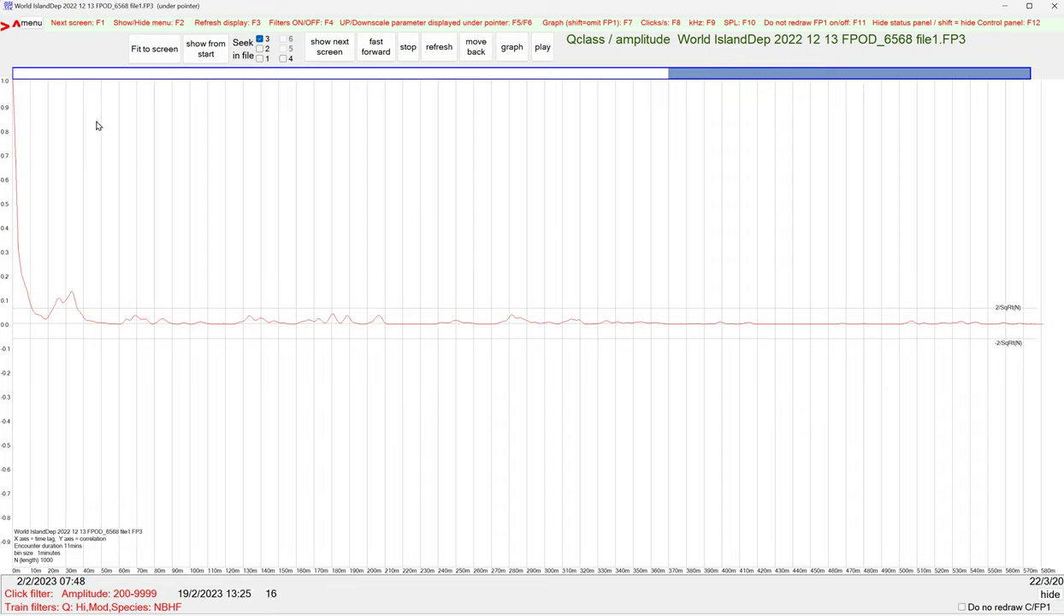
pyautogui.press('F5')
pyautogui.press('F5')
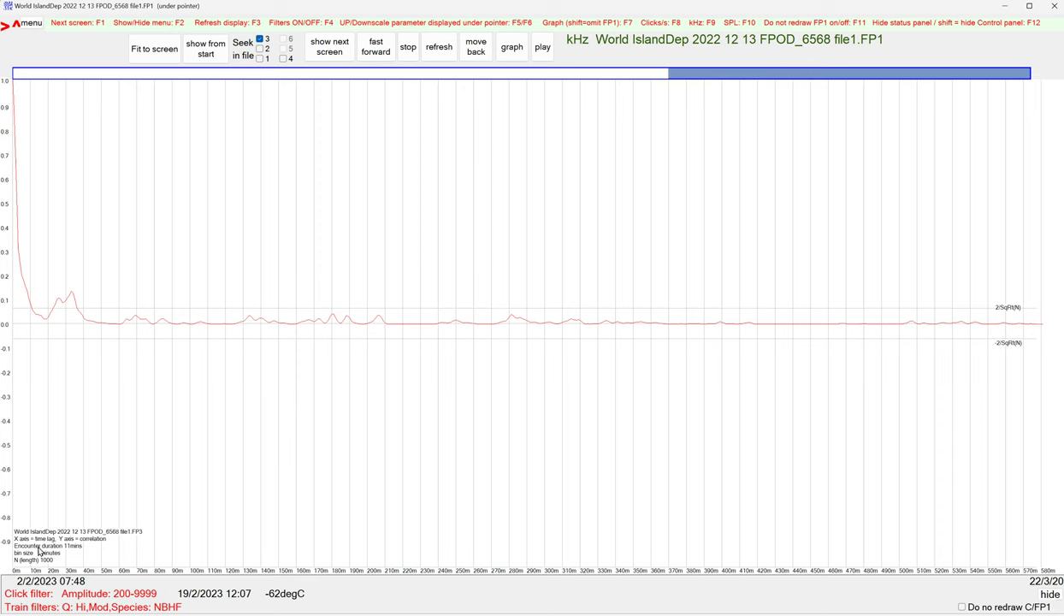
pyautogui.press('F5')
pyautogui.press('F2')
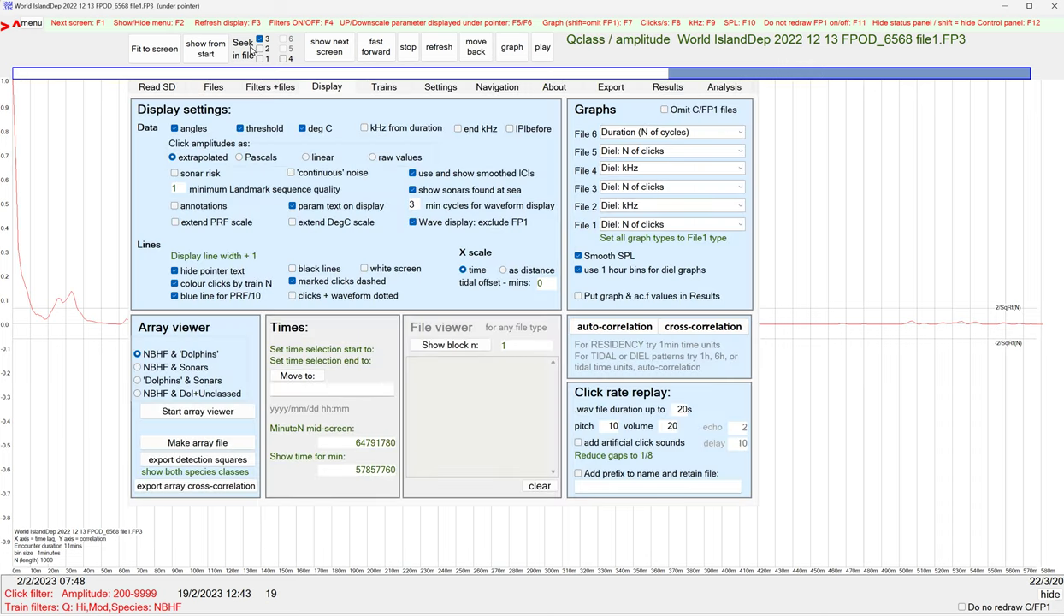
pyautogui.press('F2')
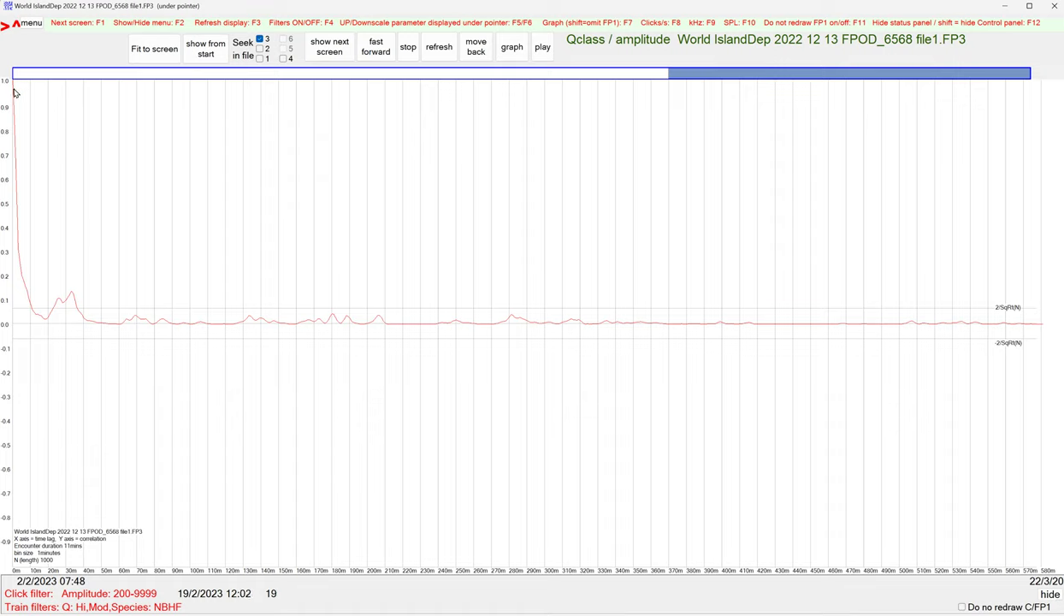
pyautogui.press('F7')
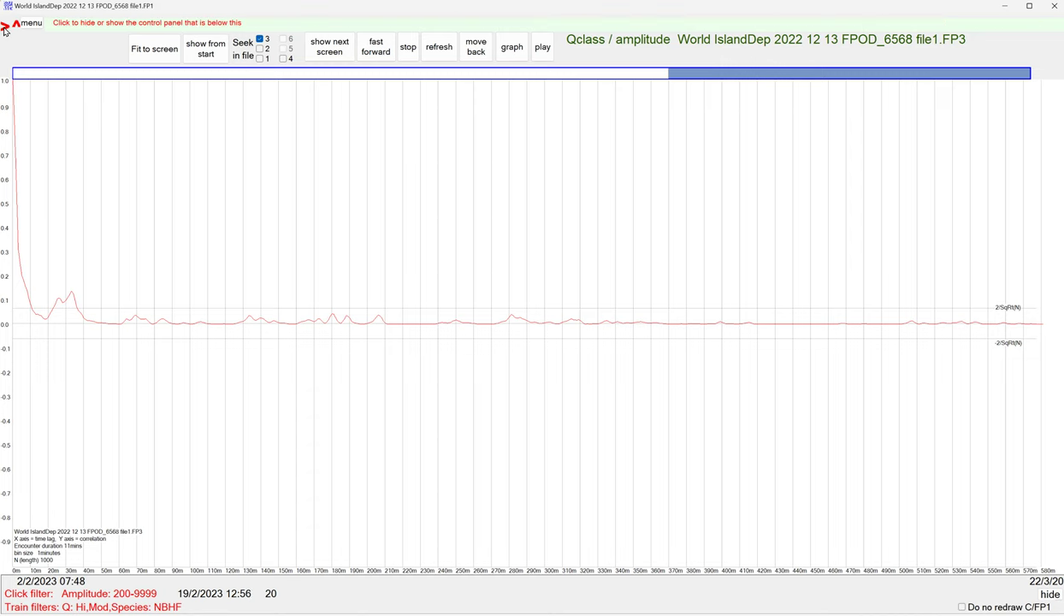
# - Switch the species filter to Other cet instead of NBHF and plot the dolphin auto-correlation
pyautogui.click(4, 27)
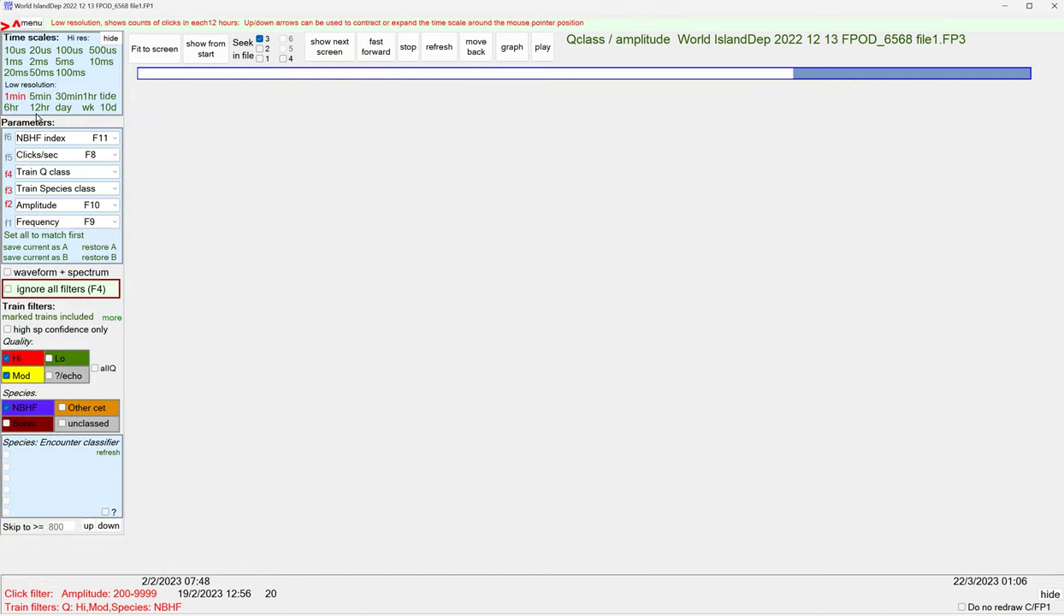
pyautogui.click(69, 407)
pyautogui.click(34, 410)
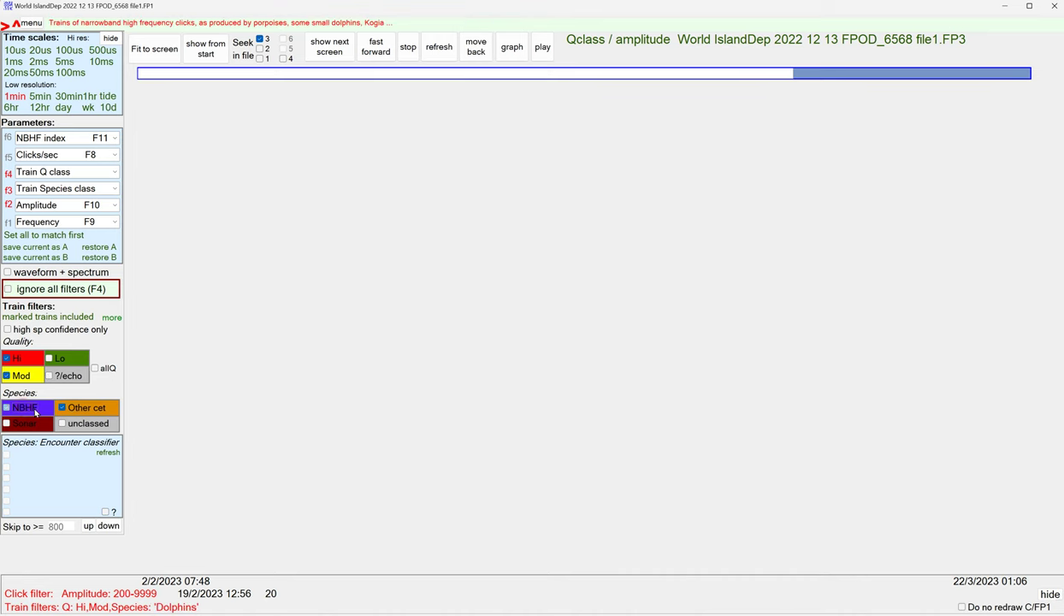
pyautogui.click(498, 323)
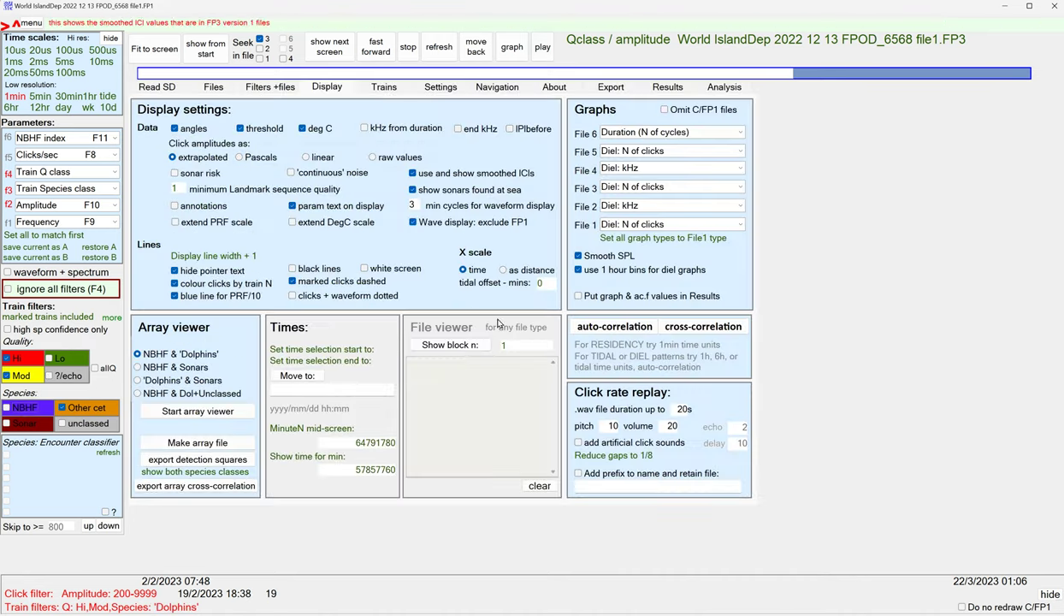
pyautogui.click(588, 326)
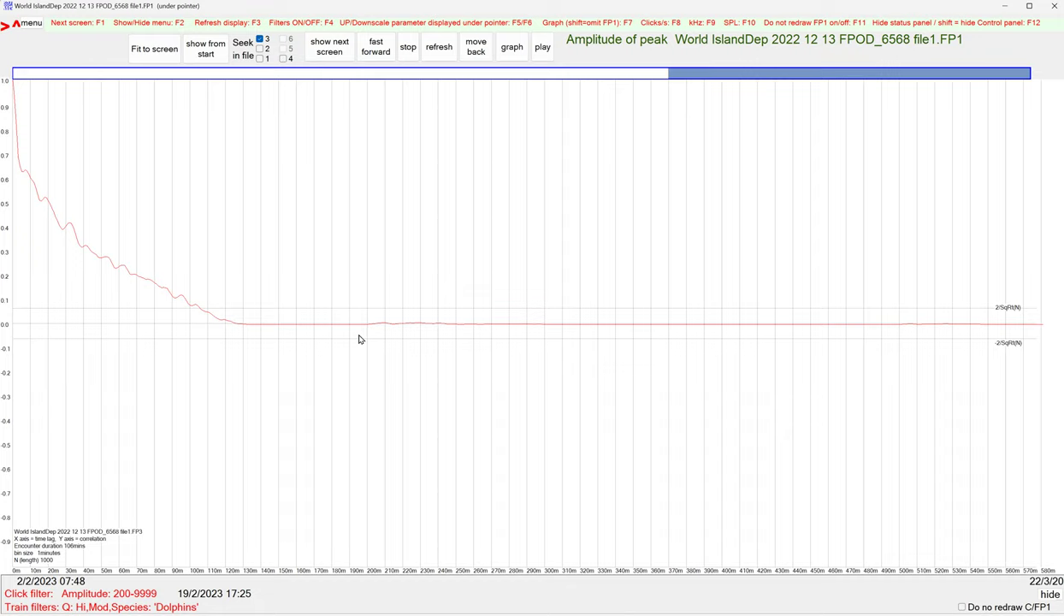
# - Show the menu panel on its Display page over the dolphin auto-correlation plot
pyautogui.press('F5')
pyautogui.press('F5')
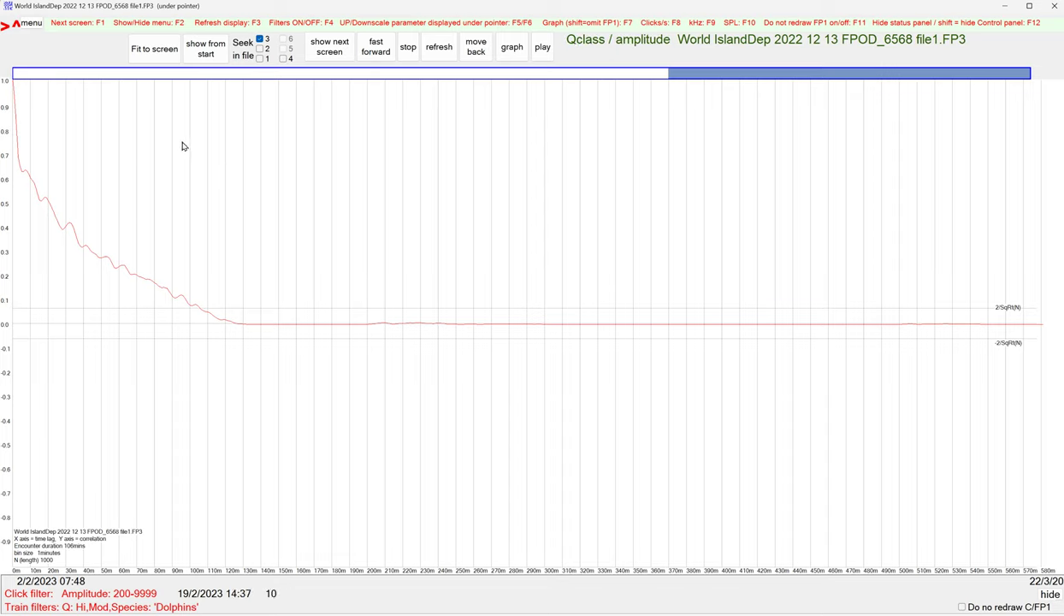
pyautogui.press('F2')
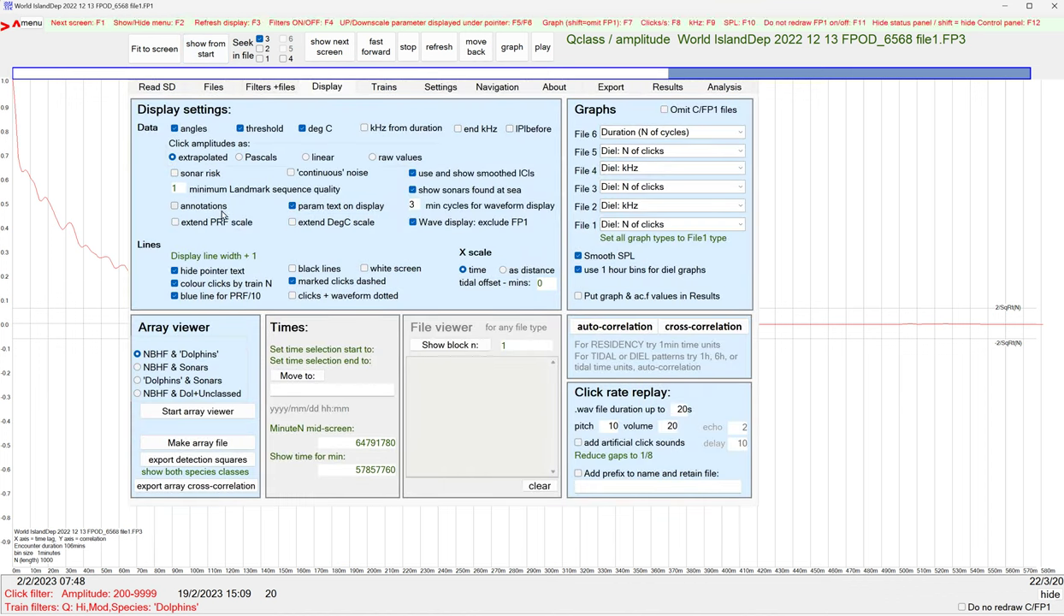
# - From the Files page, select the FP1 file on the graph for action
pyautogui.click(210, 89)
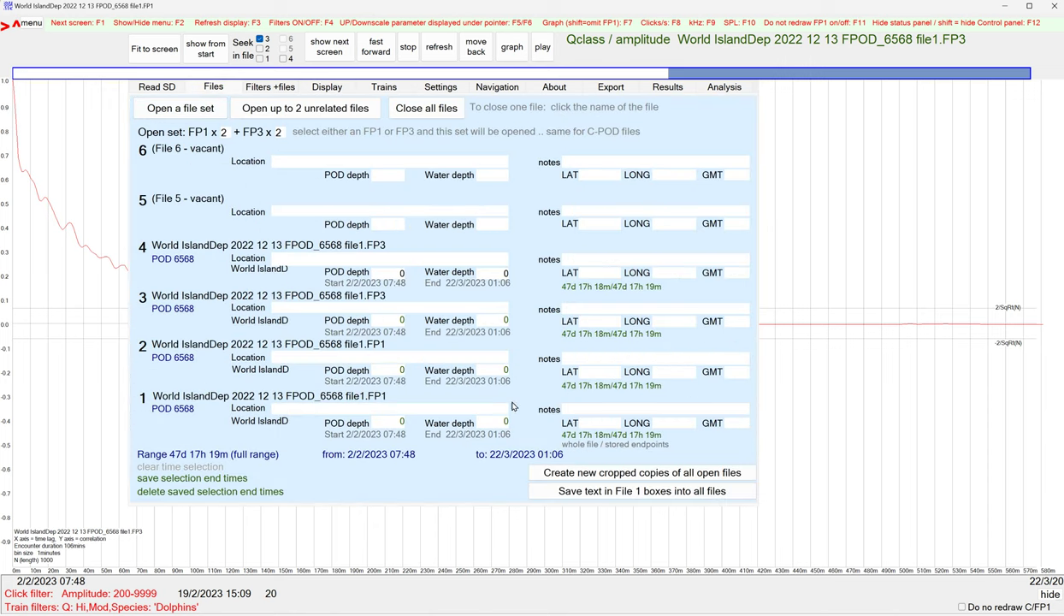
pyautogui.rightClick(848, 504)
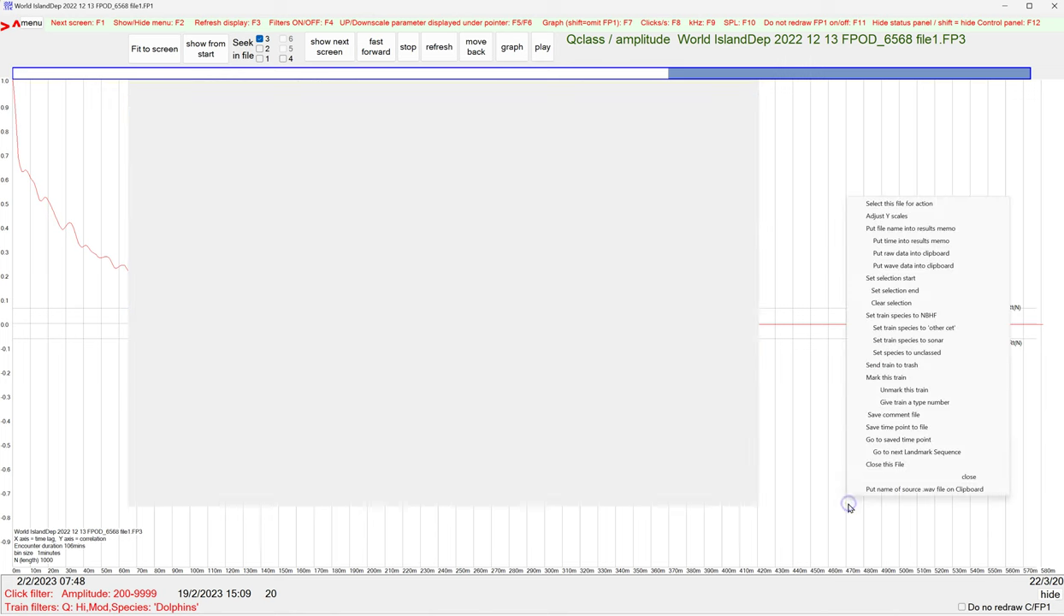
pyautogui.click(872, 205)
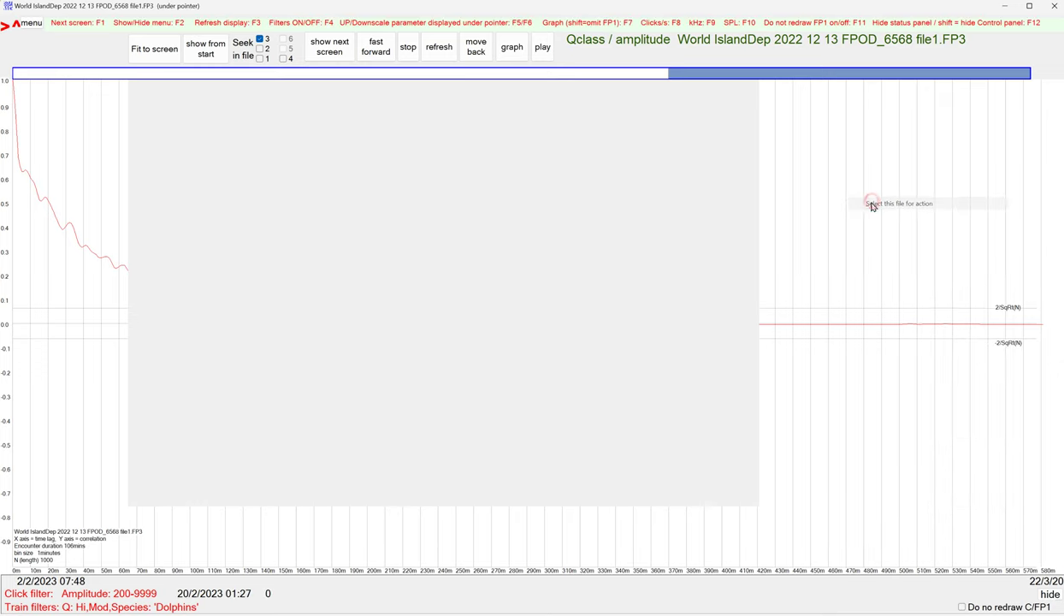
# - Set the display time scale to 1 hour and reopen the Display settings page
pyautogui.click(9, 28)
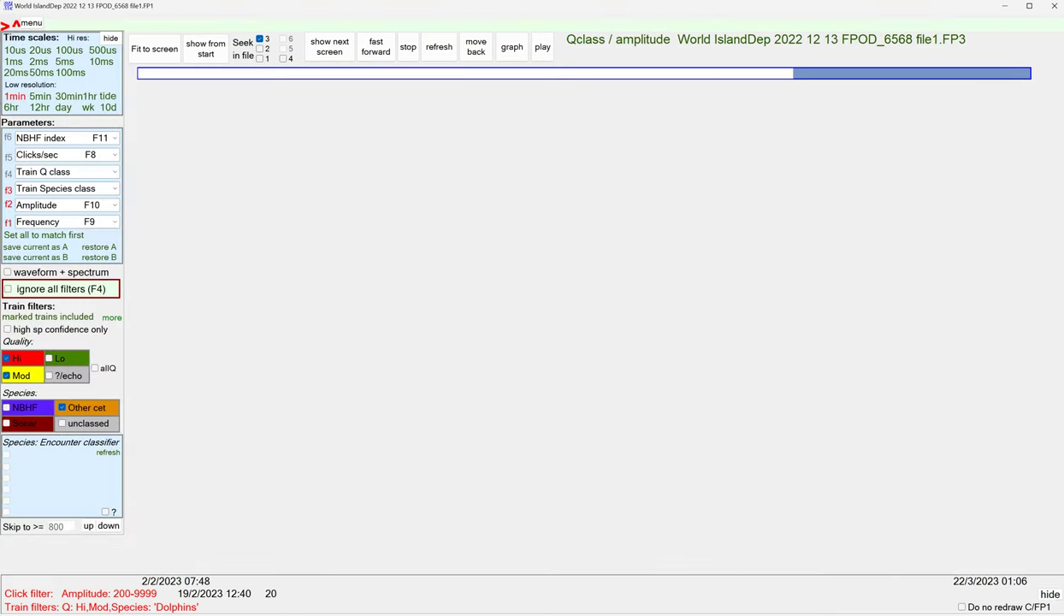
pyautogui.click(89, 97)
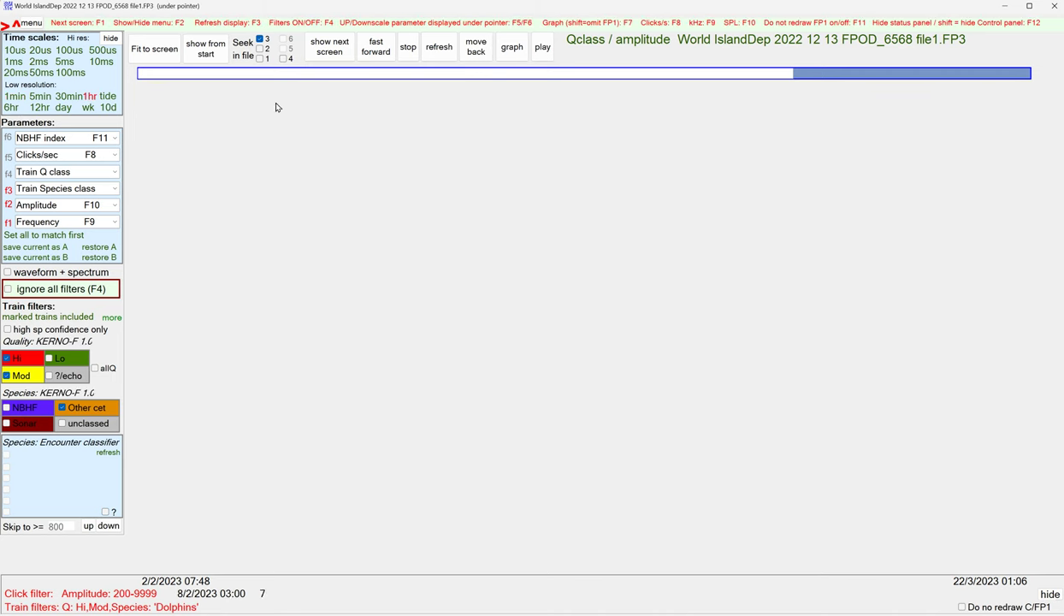
pyautogui.press('F2')
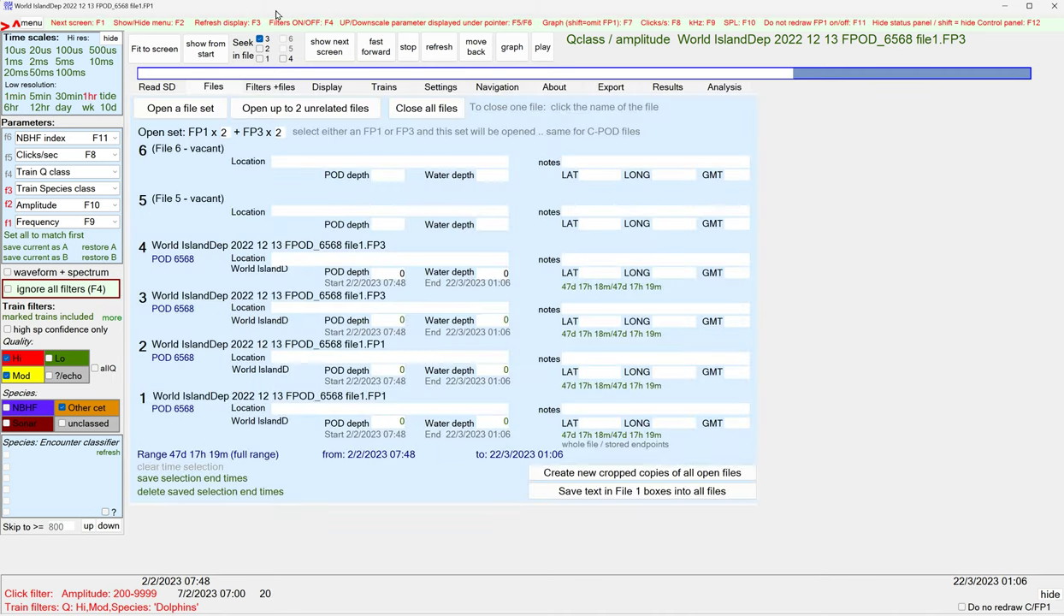
pyautogui.click(320, 86)
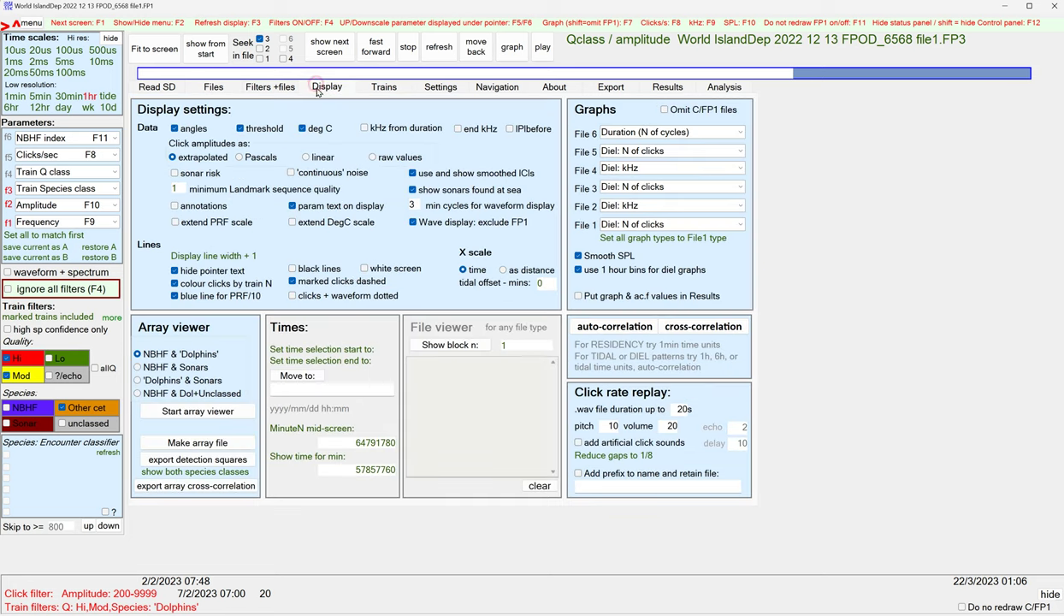
# - Plot the dolphin auto-correlation in 60-minute bins, showing daily peaks near 0.7–0.8 over 24 days
pyautogui.click(626, 326)
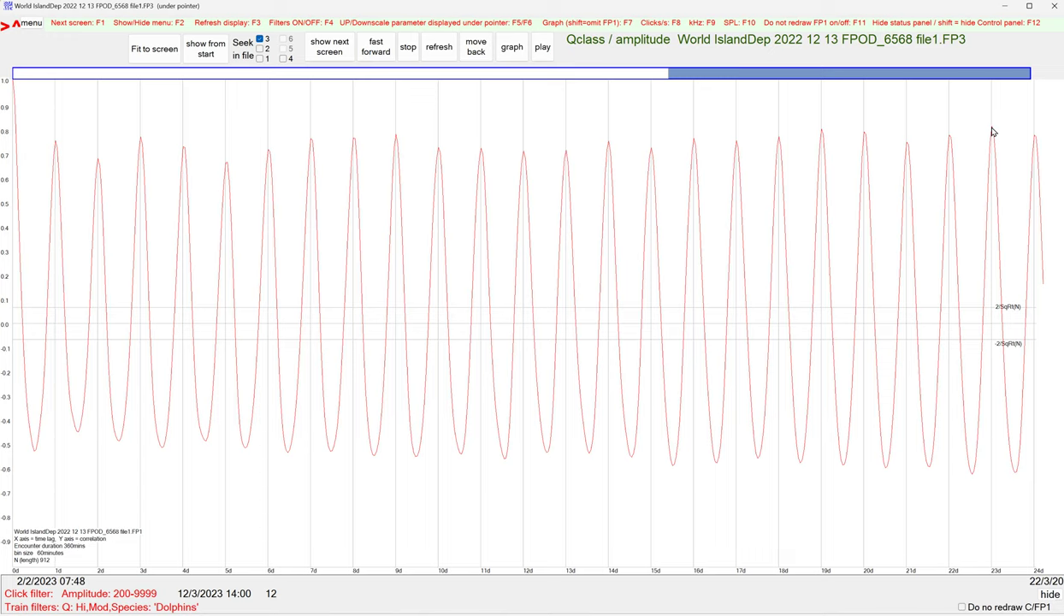
# - Drop the Display settings page, listing diel graph types for Files 1–6, over the daily-cycle plot
pyautogui.press('F5')
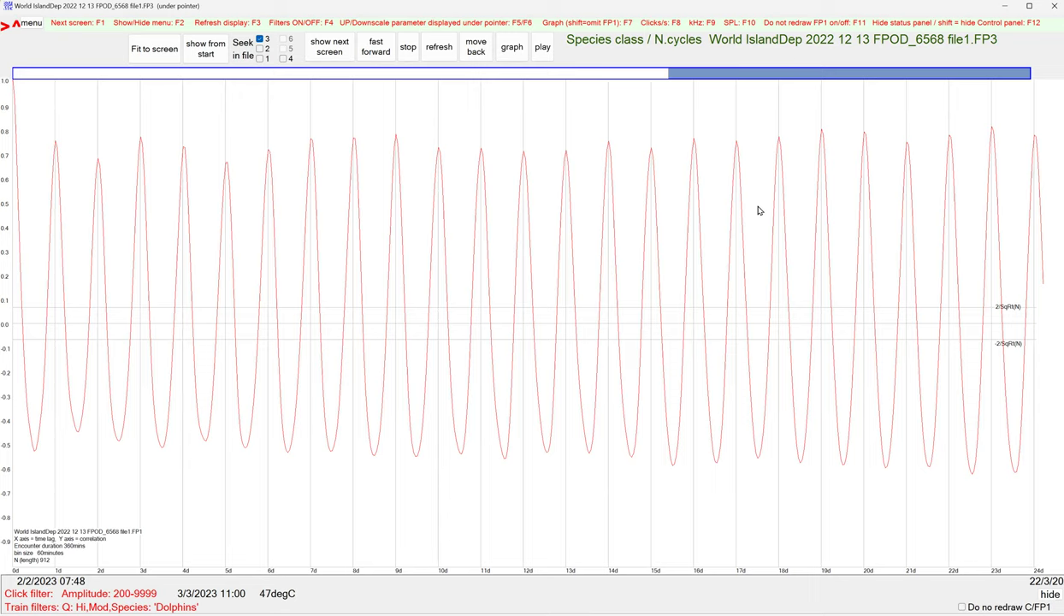
pyautogui.press('F5')
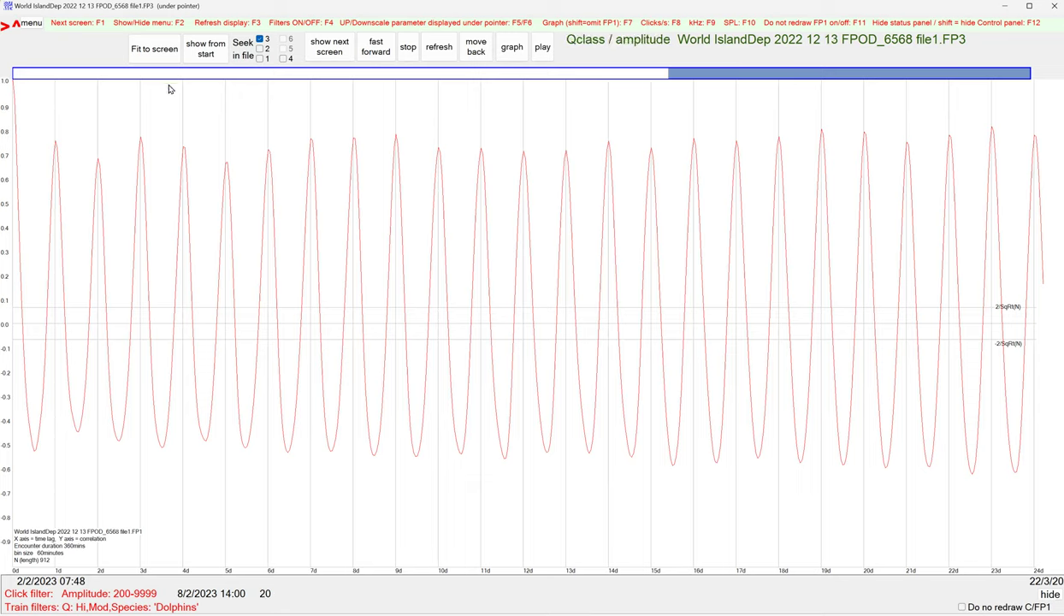
pyautogui.moveTo(376, 26)
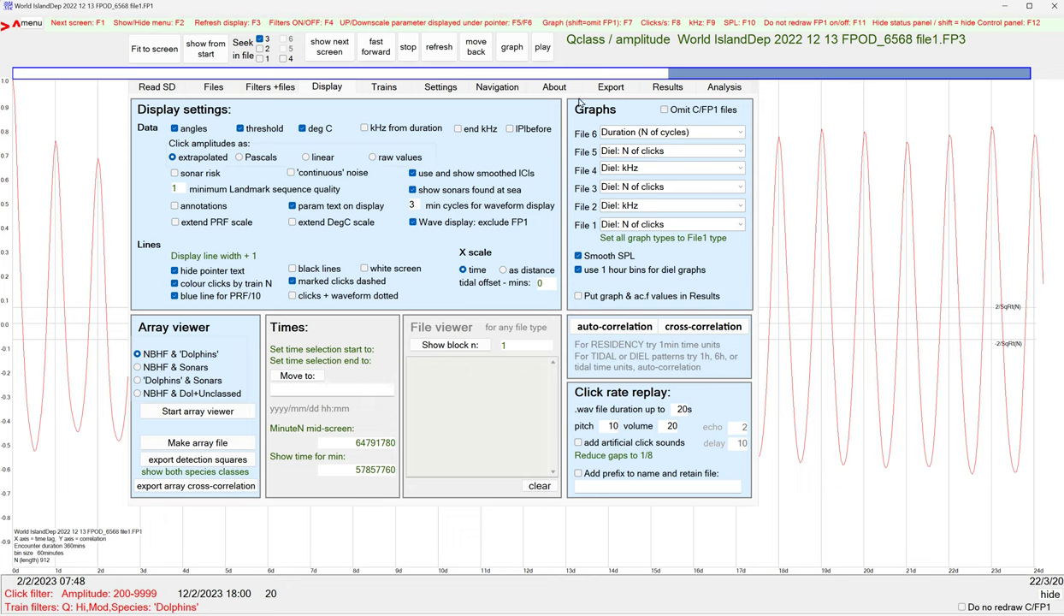
# - Plot the 24-hour diel histograms of kHz and click counts for both the FP3 and FP1 files
pyautogui.click(510, 53)
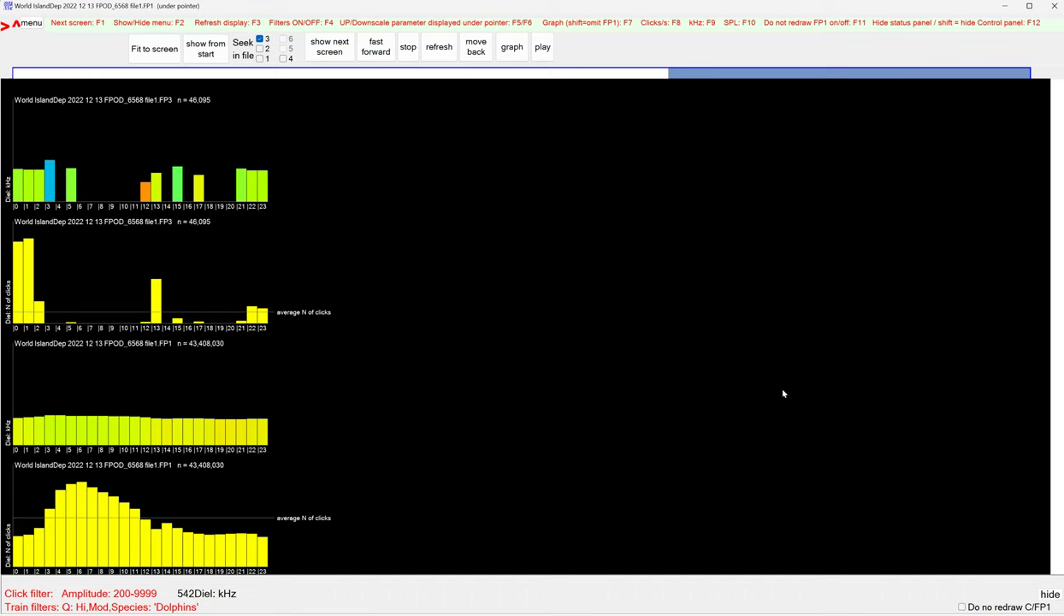
pyautogui.moveTo(838, 615)
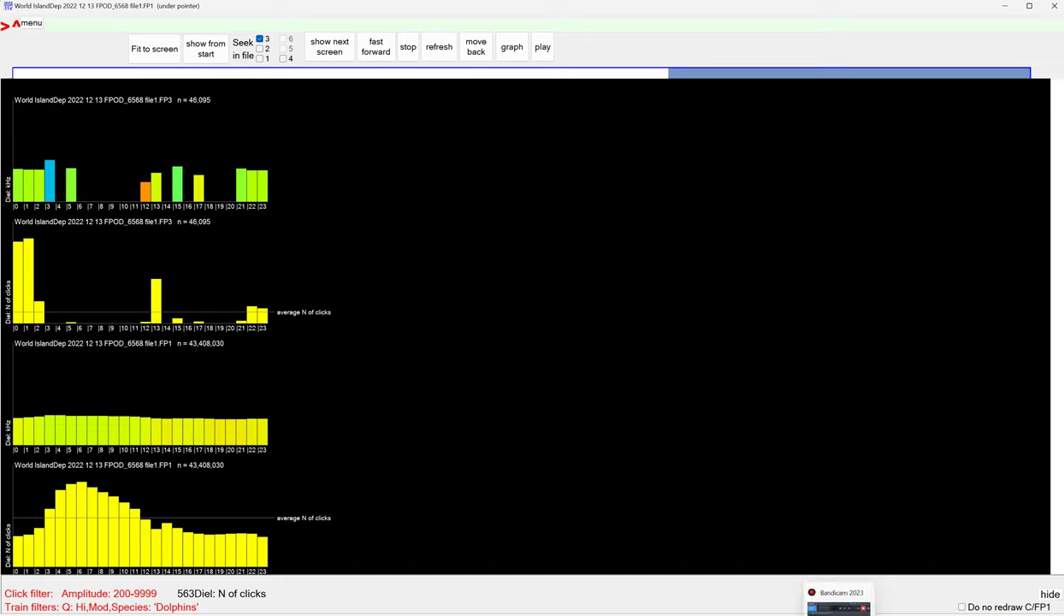
pyautogui.click(838, 605)
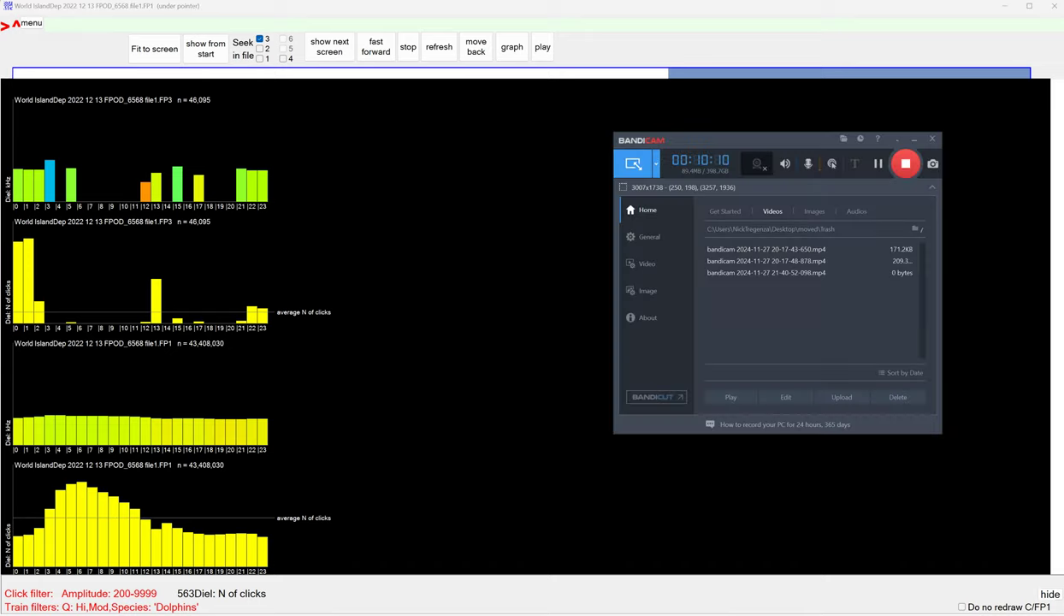